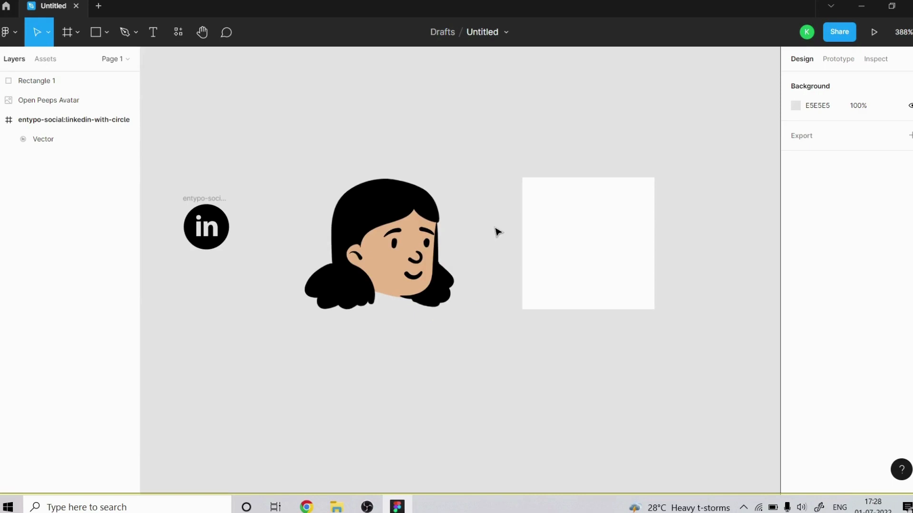
Step: Move the white rectangle closer to the avatar, and shift the avatar image onto the rectangle
scroll(452, 200, "up", 2)
left_click(452, 204)
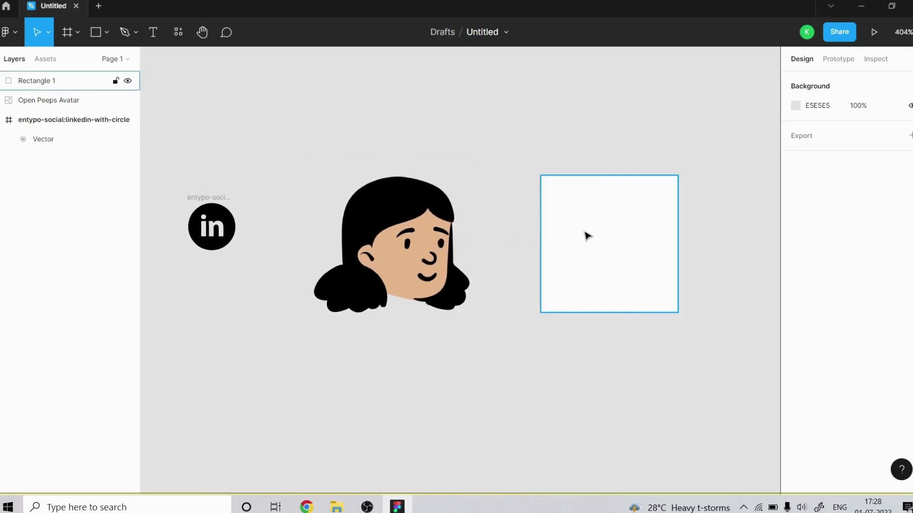
left_click_drag(587, 236, 565, 234)
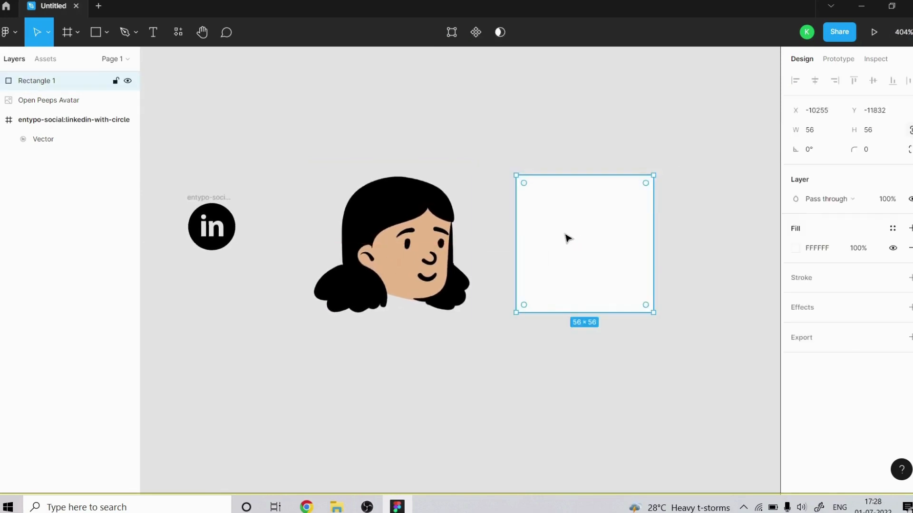
left_click(698, 229)
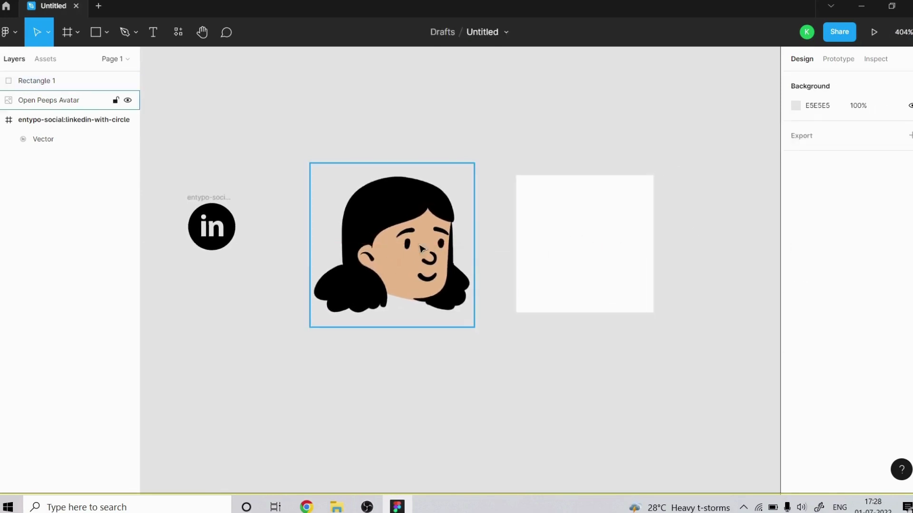
left_click_drag(422, 248, 568, 242)
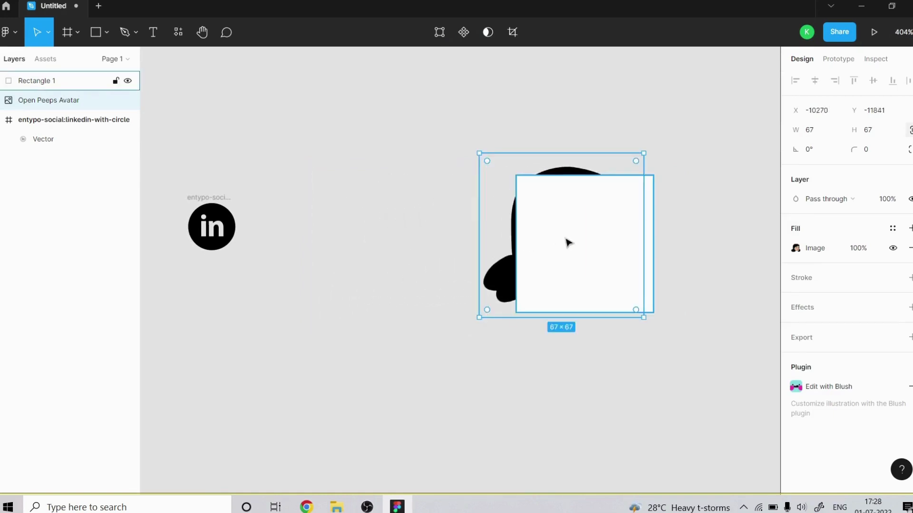
Step: Pull the avatar off the rectangle and reorder the layers so the avatar and the LinkedIn icon frame sit above Rectangle 1
left_click_drag(54, 120, 72, 79)
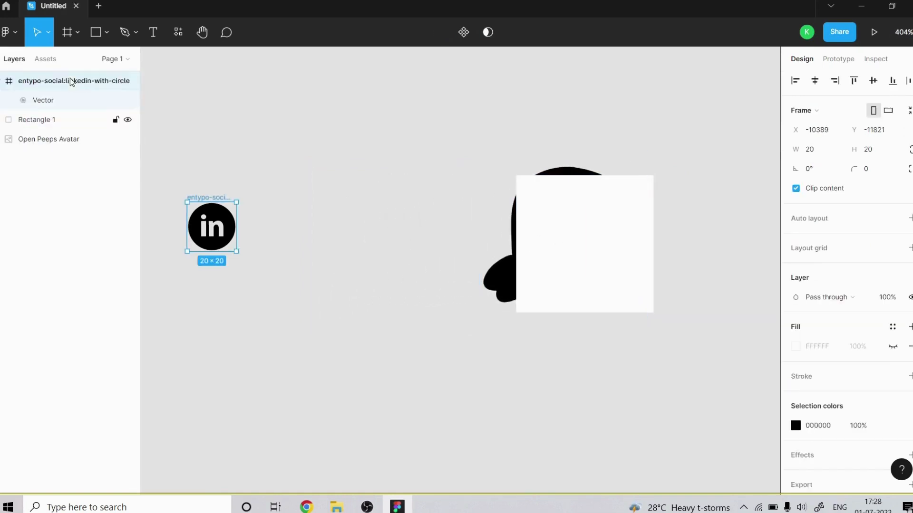
left_click(21, 120)
left_click(452, 122)
left_click_drag(567, 174, 413, 174)
left_click_drag(47, 139, 62, 80)
Step: Position the avatar in front of the white rectangle so that it overlaps the rectangle's left part
left_click_drag(444, 228, 548, 229)
scroll(666, 255, "up", 3)
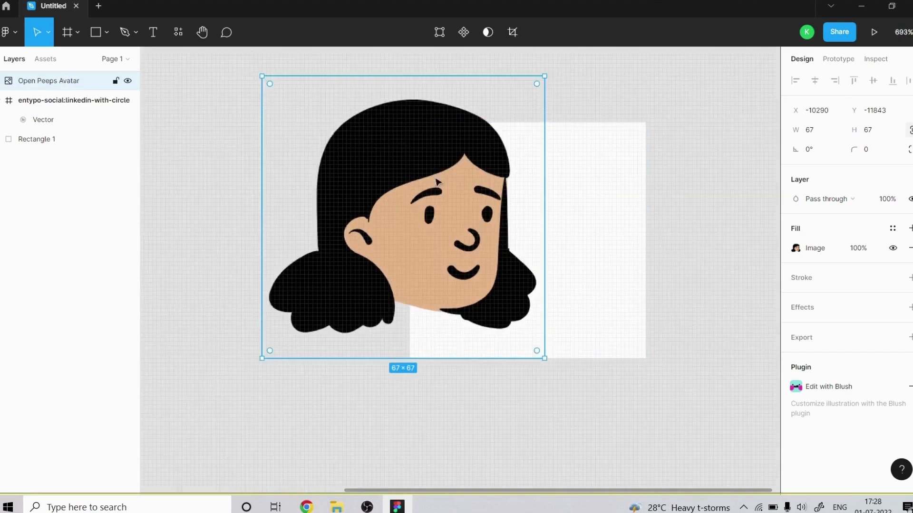
left_click_drag(437, 206, 457, 217)
Step: Mask the avatar image with the white rectangle
left_click(601, 167)
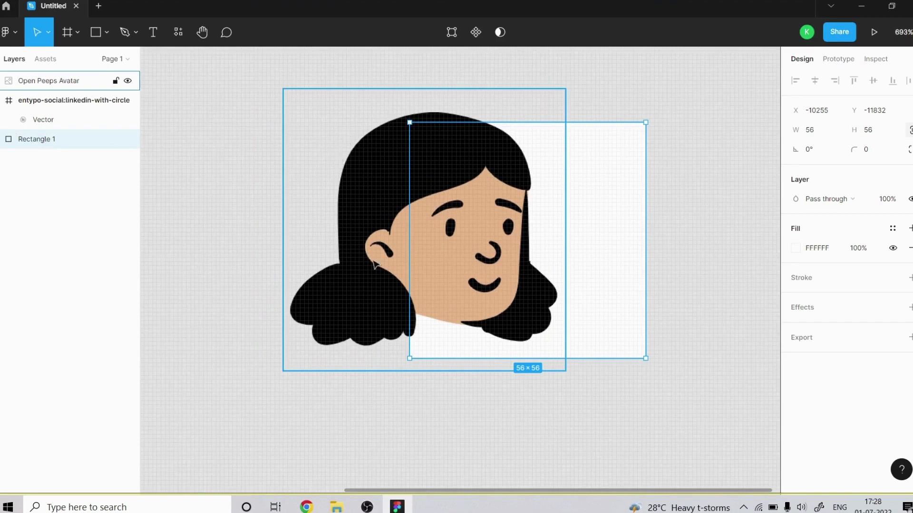
left_click(739, 203)
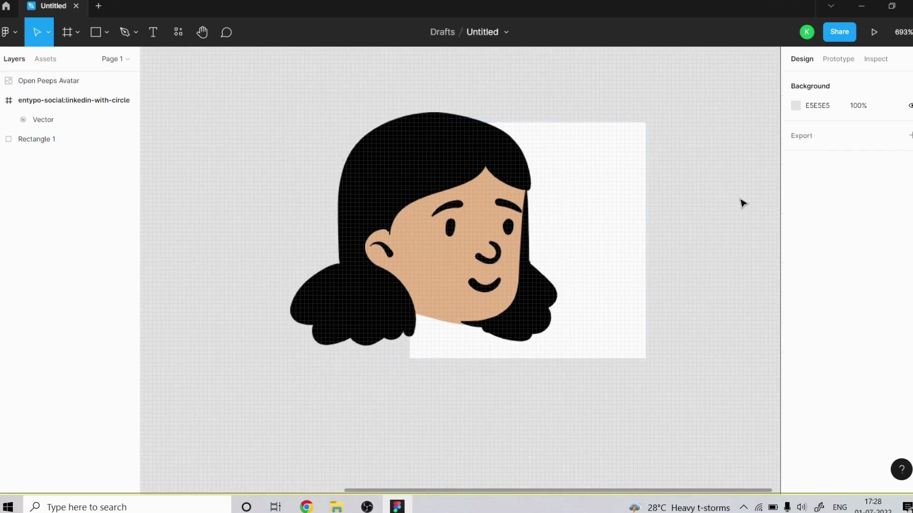
left_click(392, 221)
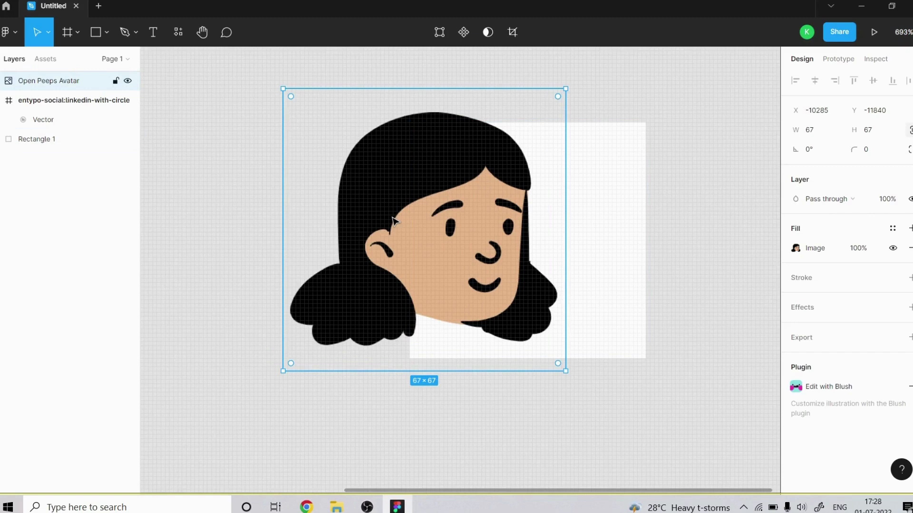
left_click(624, 221, "shift")
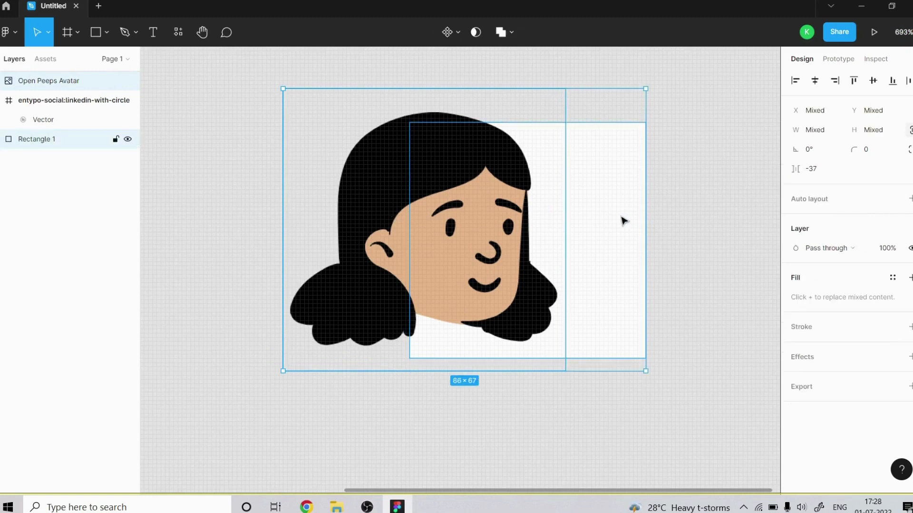
left_click(475, 33)
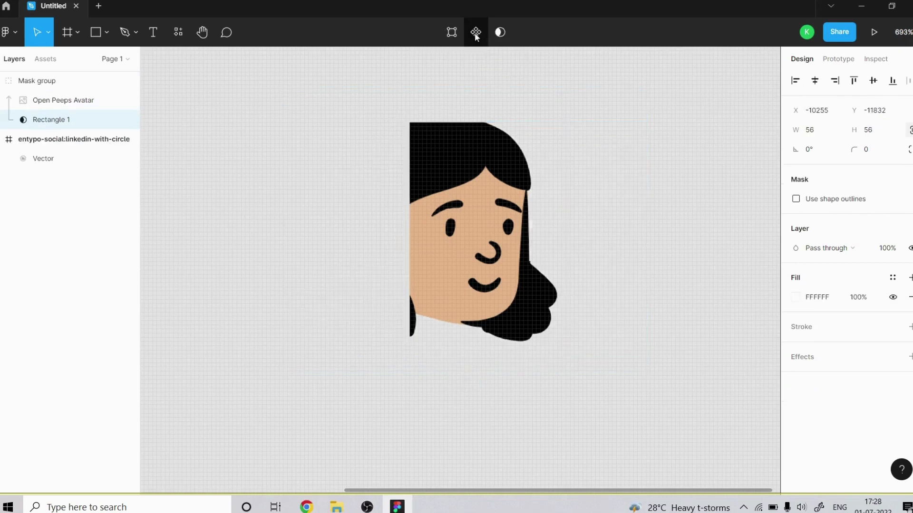
scroll(421, 205, "down", 2)
left_click(537, 222)
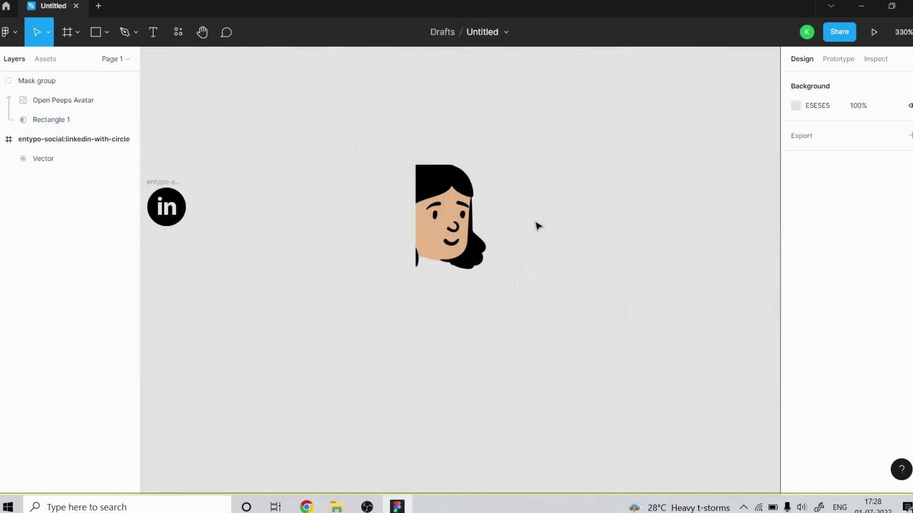
scroll(538, 222, "up", 1)
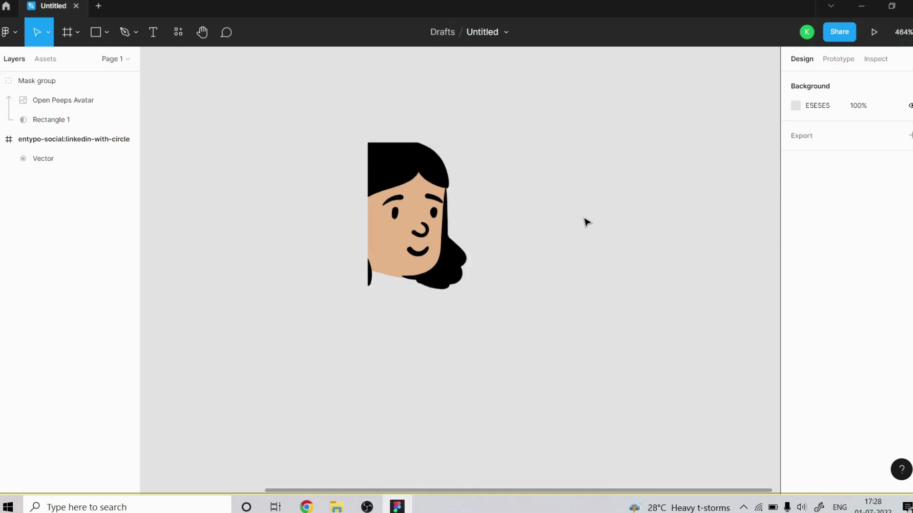
Step: Undo the mask and the avatar's placement over the rectangle, back to the two objects side by side
key("ctrl+z")
key("ctrl+z")
key("ctrl+z")
key("ctrl+z")
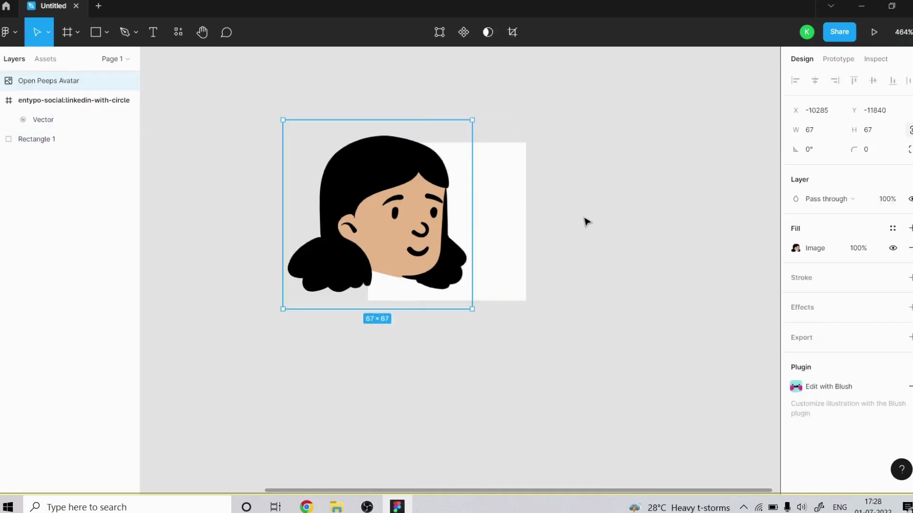
key("ctrl+z")
key("ctrl+z")
key("ctrl+z")
key("ctrl+z")
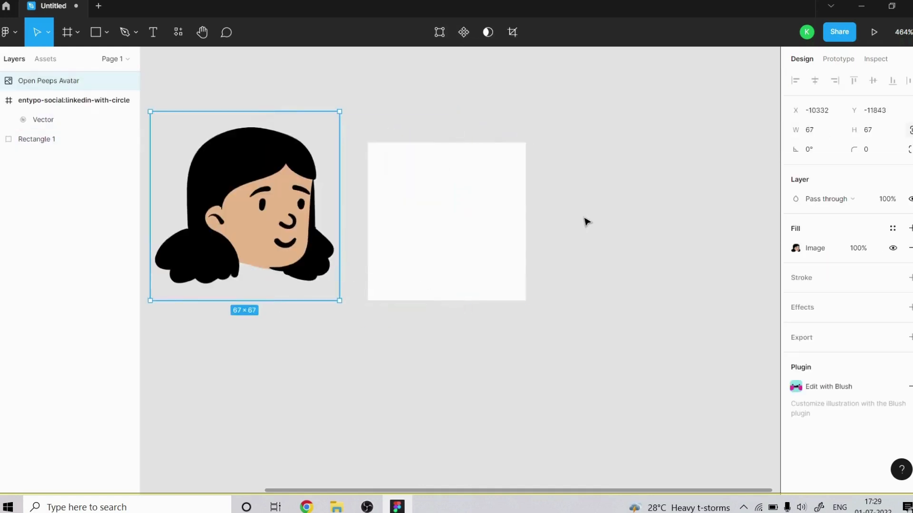
Step: Duplicate the white rectangle in place, directly on top of the original
scroll(588, 222, "down", 2)
scroll(452, 206, "up", 1)
left_click(452, 206)
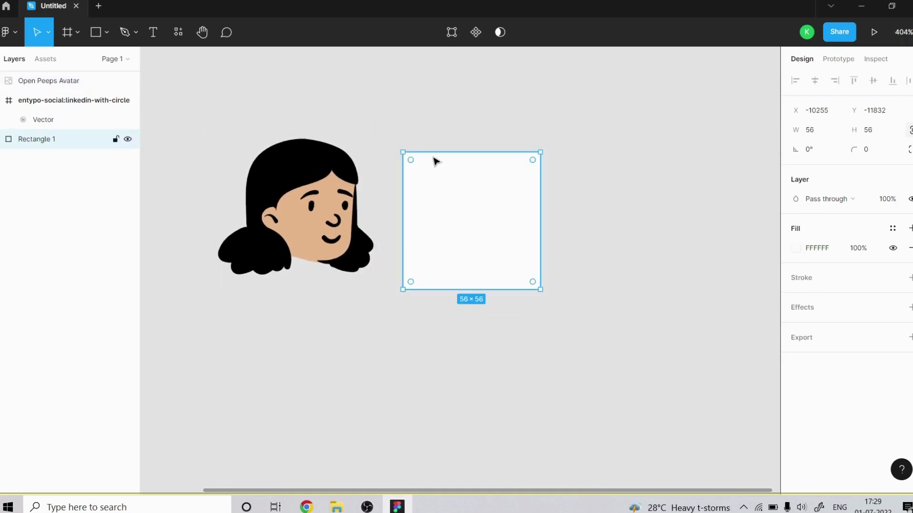
scroll(418, 255, "up", 2)
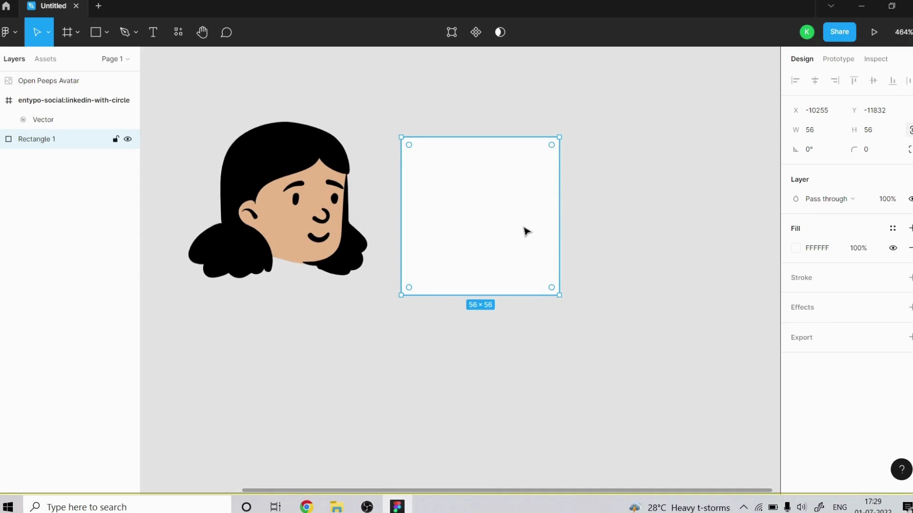
key("ctrl+v")
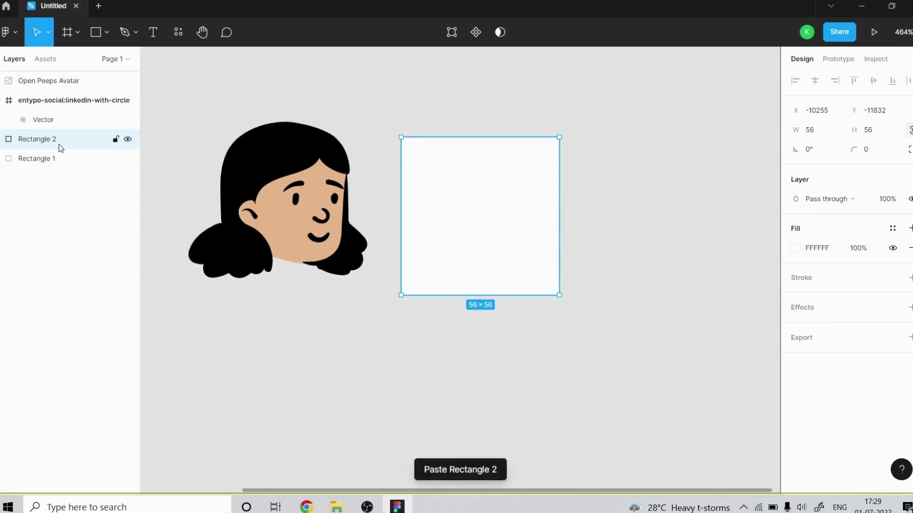
left_click(51, 158)
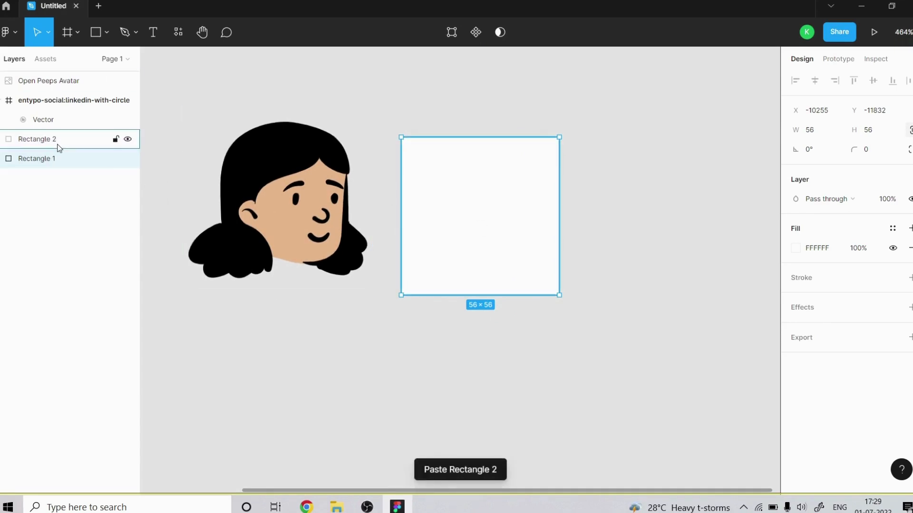
left_click(58, 147)
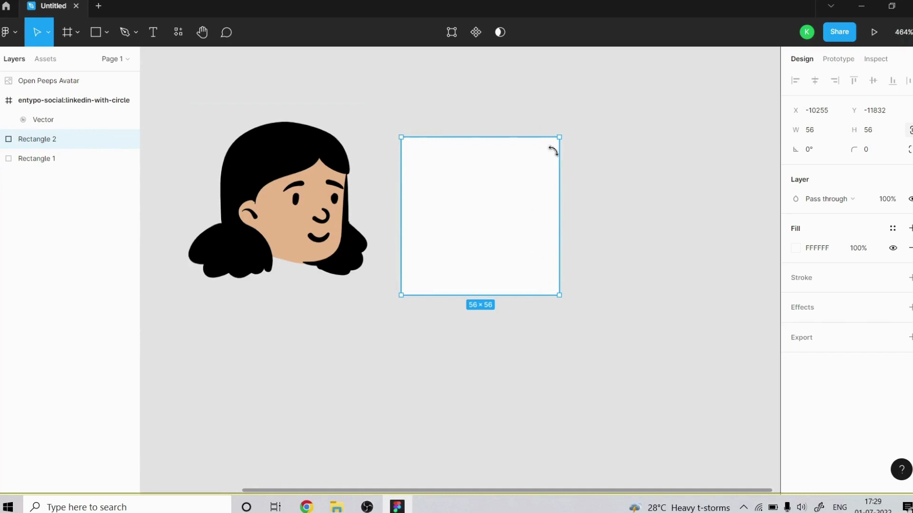
Step: Move the rectangle copy aside from the original, and undo that move
left_click_drag(456, 238, 626, 233)
key("ctrl+z")
left_click(618, 218)
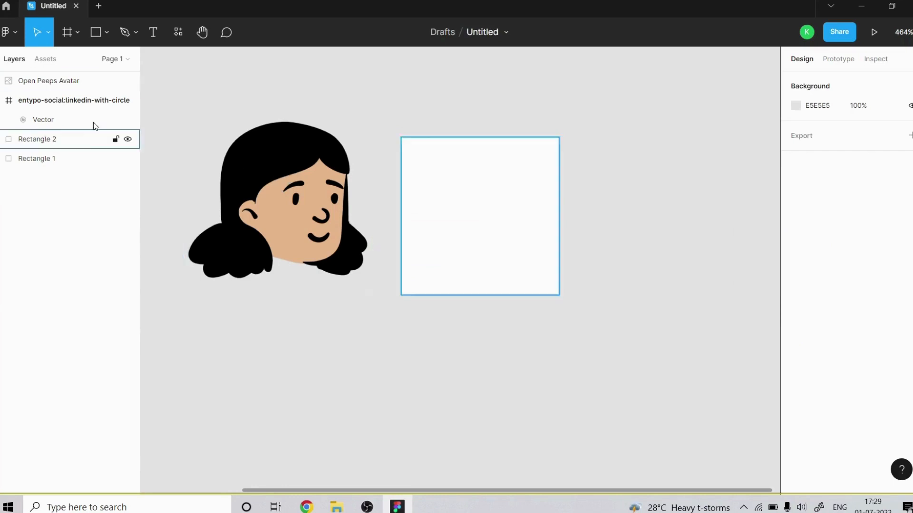
Step: Place the avatar over the left part of the two stacked white rectangles
left_click(293, 193)
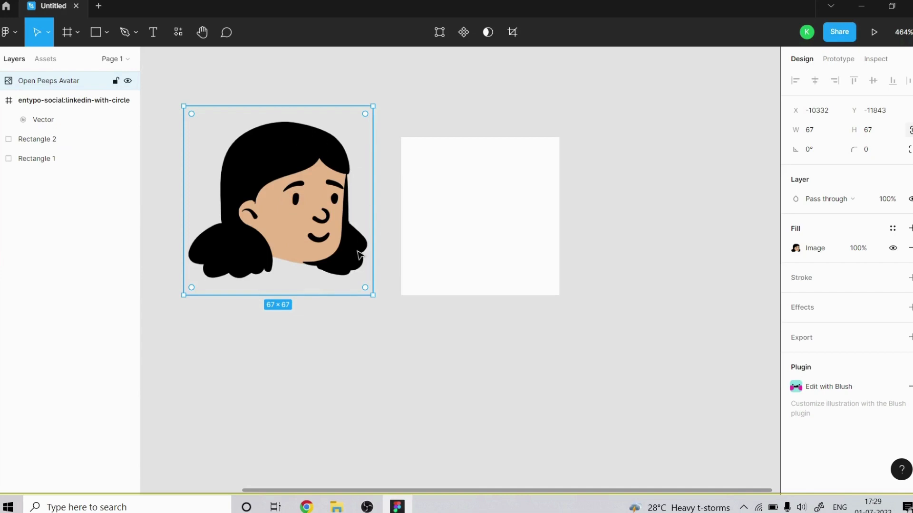
left_click_drag(276, 230, 438, 224)
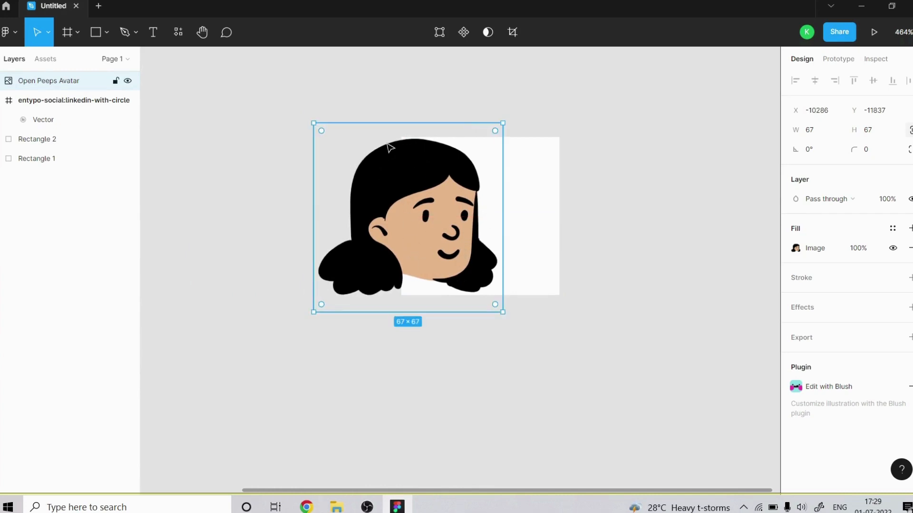
scroll(386, 241, "up", 3)
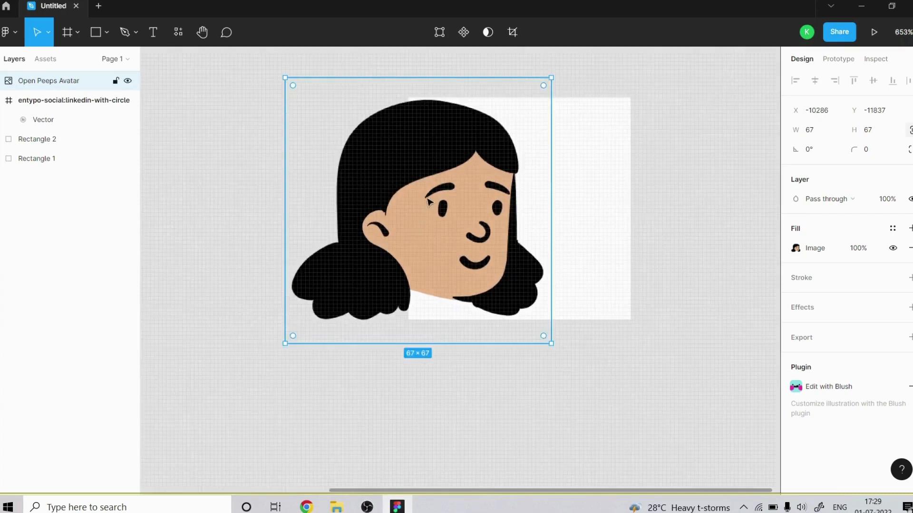
scroll(434, 230, "down", 1)
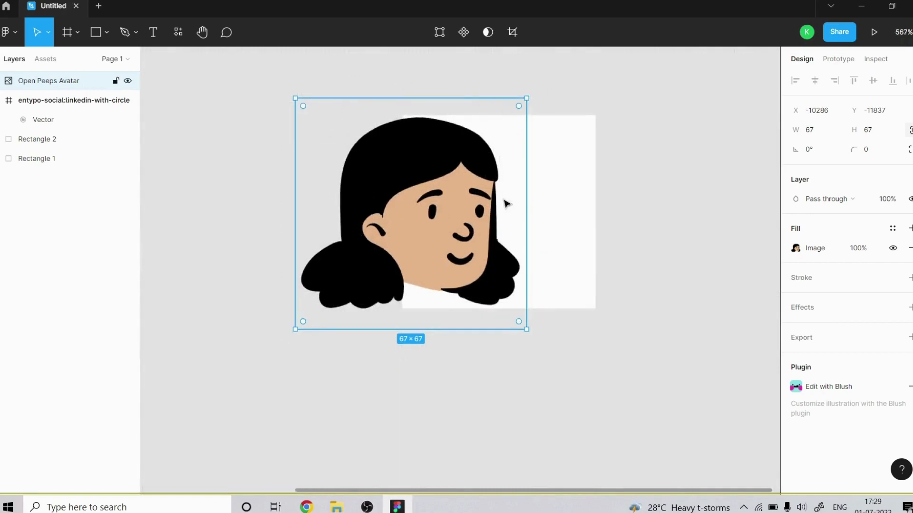
Step: Mask the avatar with Rectangle 2 only, keeping Rectangle 1 out of the mask as the white background
left_click(587, 200)
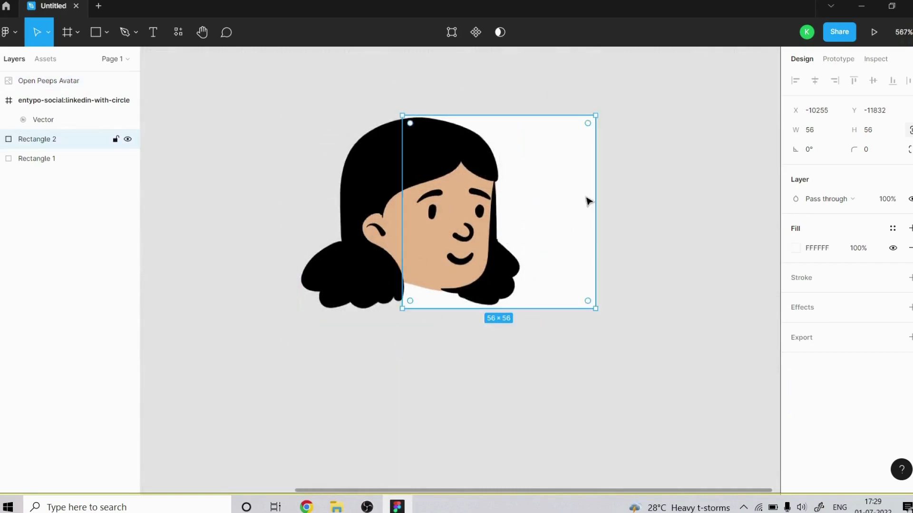
left_click(354, 185)
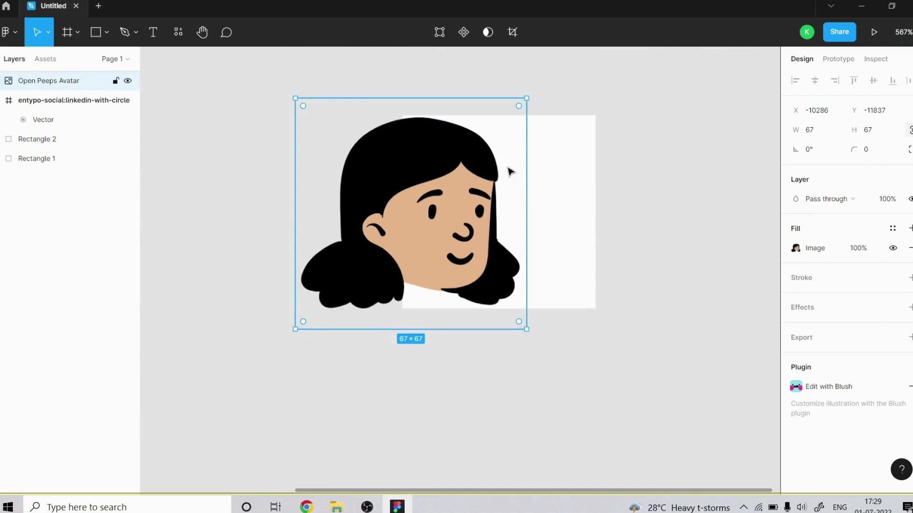
left_click(662, 153)
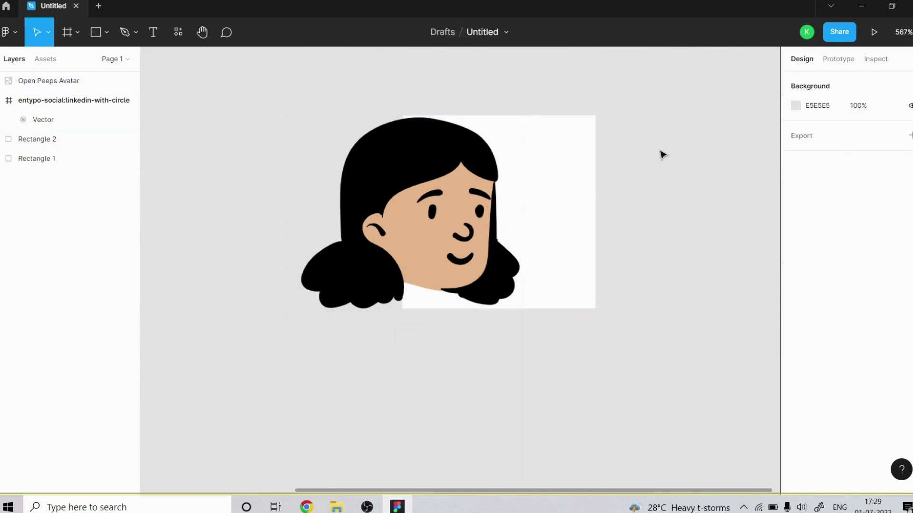
left_click(415, 191)
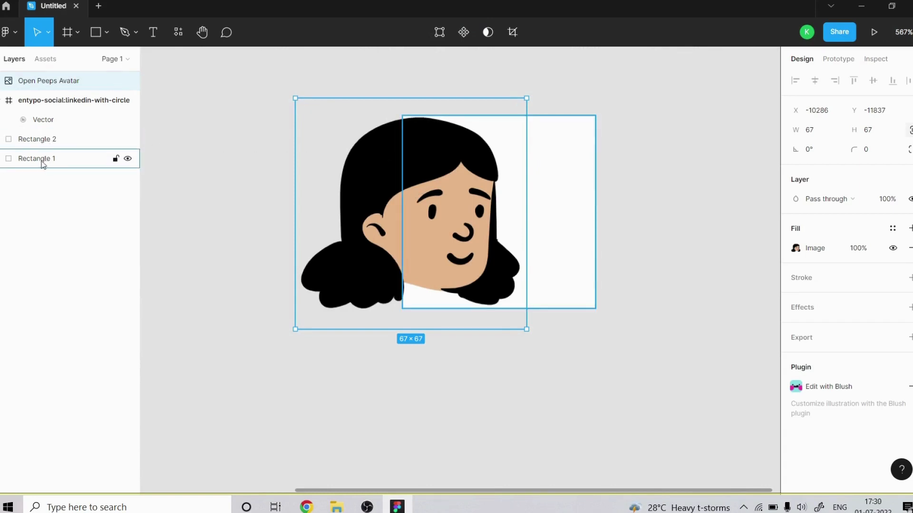
left_click(61, 143, "shift")
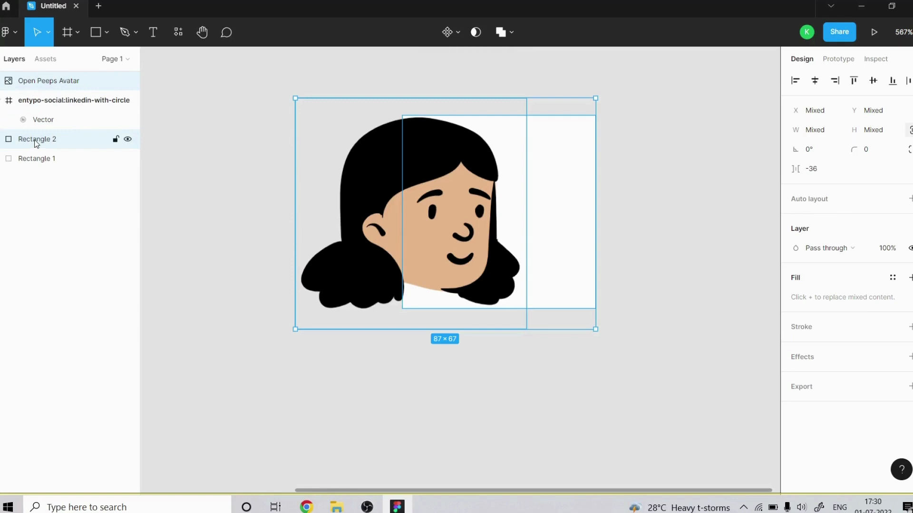
left_click(476, 37)
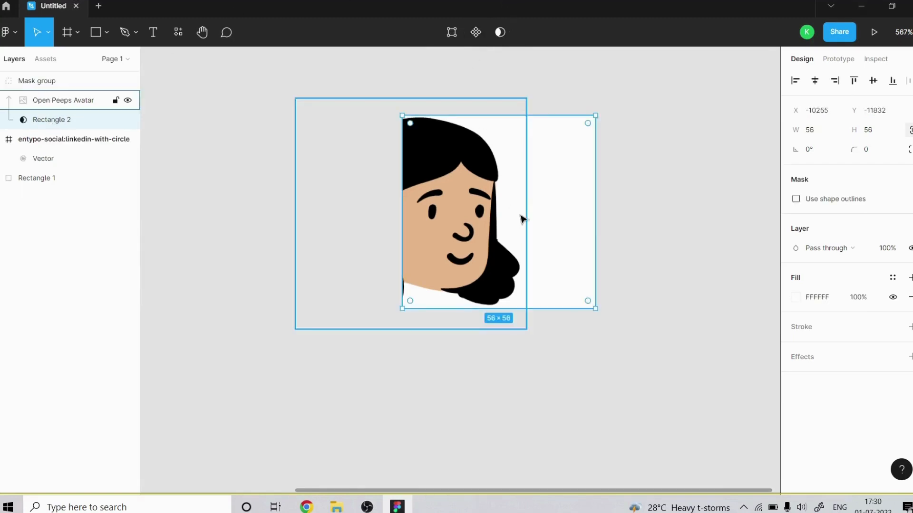
scroll(521, 219, "up", 1)
left_click(678, 204)
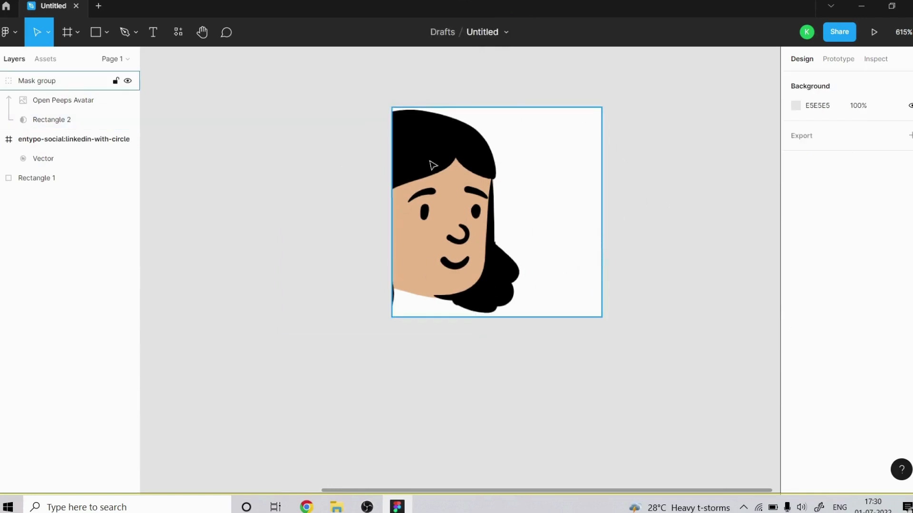
Step: Examine the masked avatar, its hidden part outside the mask, and the layers inside the mask group
scroll(534, 290, "down", 2)
scroll(656, 238, "up", 1)
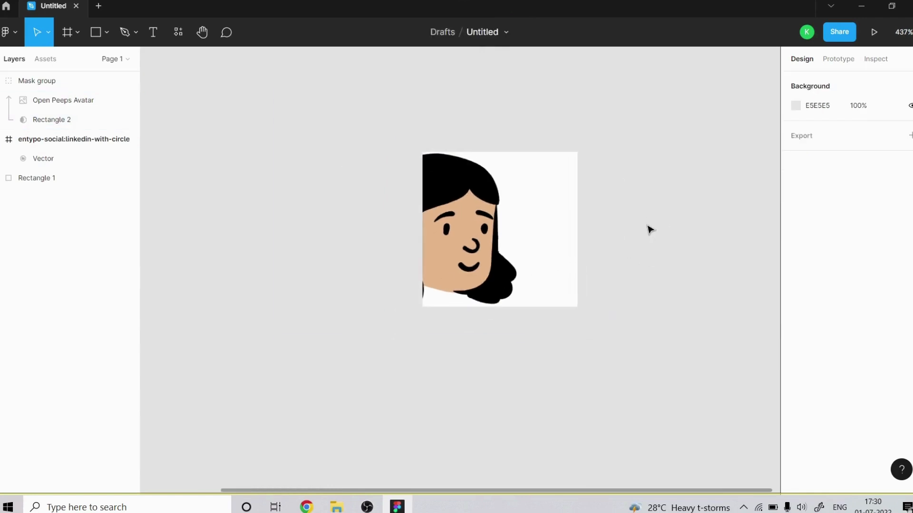
scroll(637, 224, "up", 3)
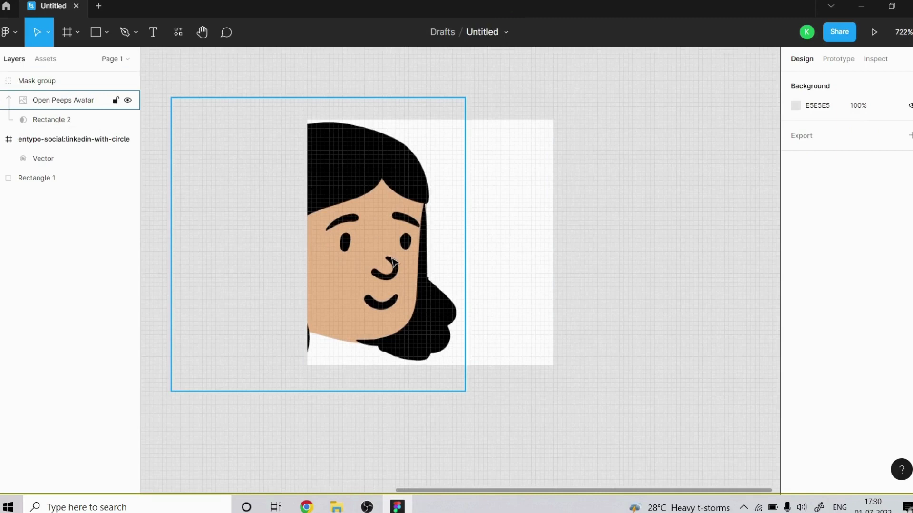
left_click(390, 260)
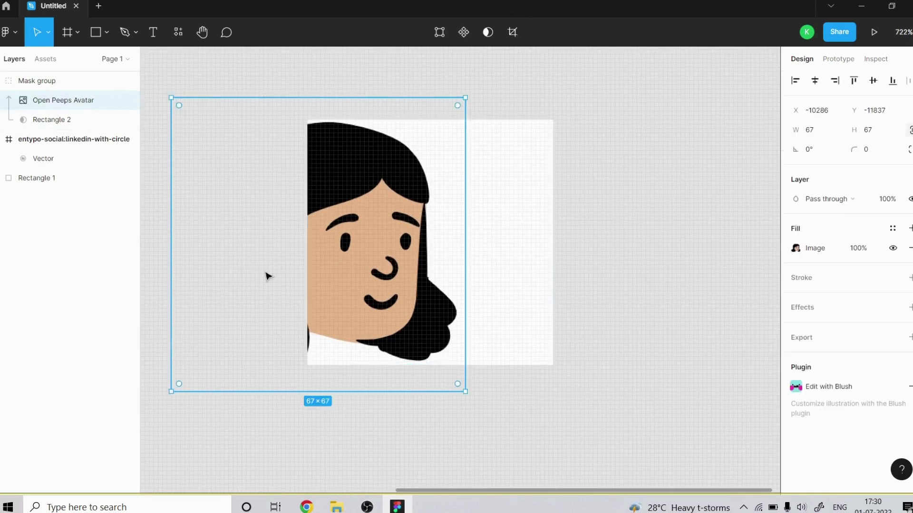
left_click(668, 194)
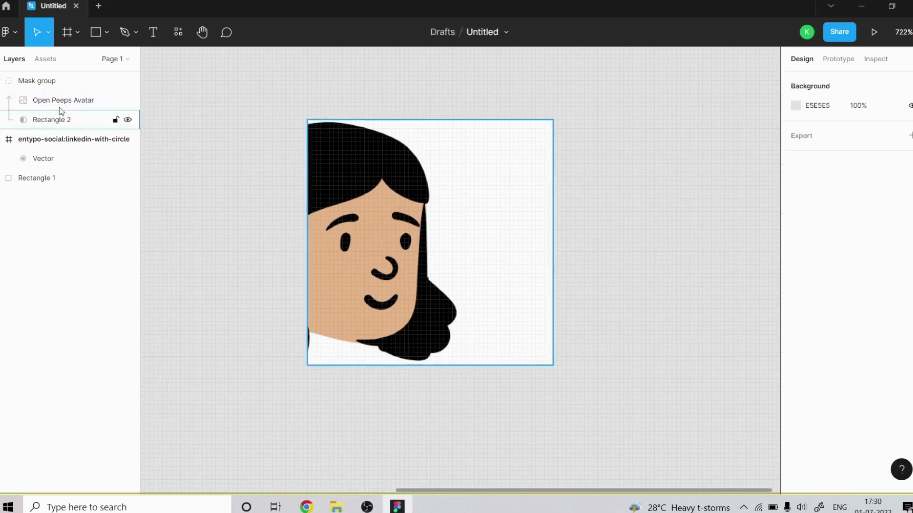
left_click(26, 81)
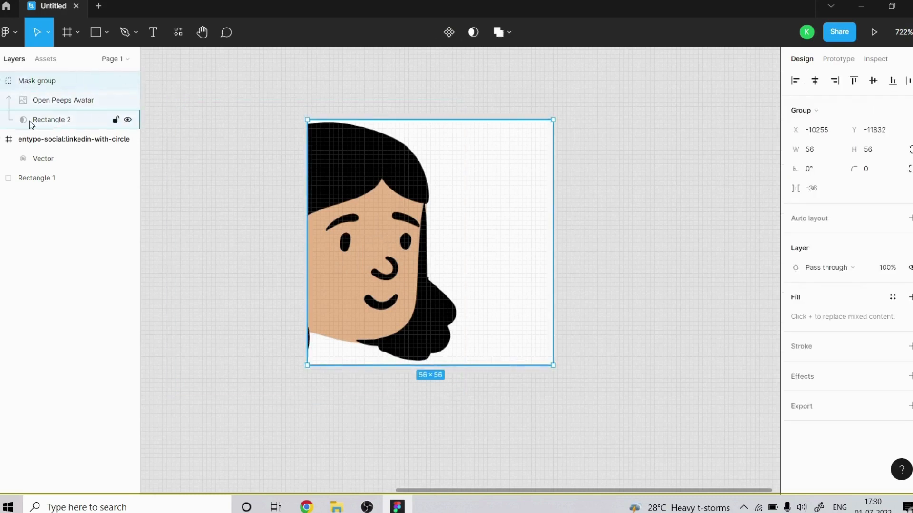
left_click(46, 122)
Step: Shift the avatar slightly right and down inside the mask group and enlarge it to about 84 × 84
left_click(56, 100)
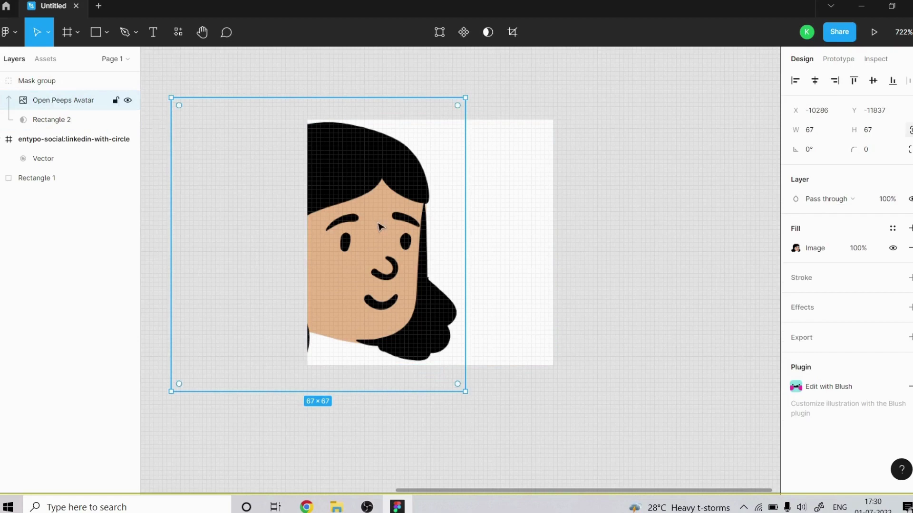
left_click_drag(382, 228, 402, 237)
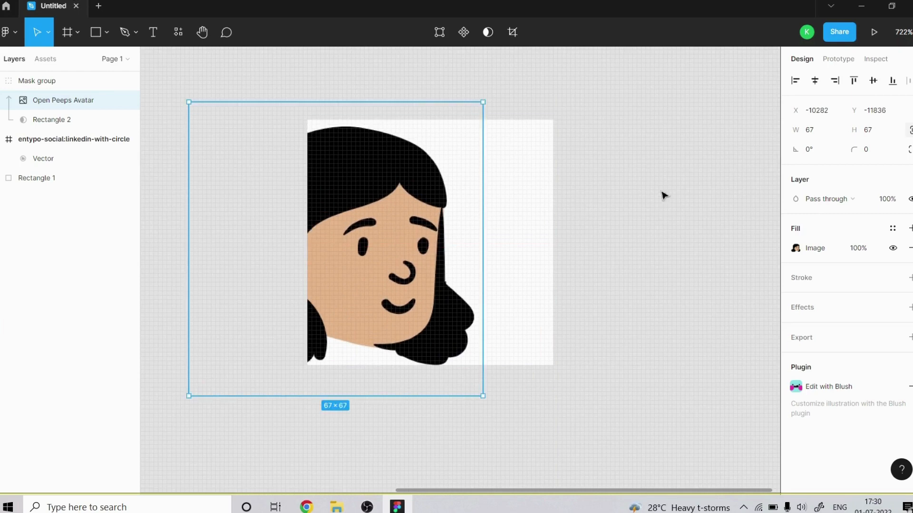
left_click_drag(483, 101, 558, 81)
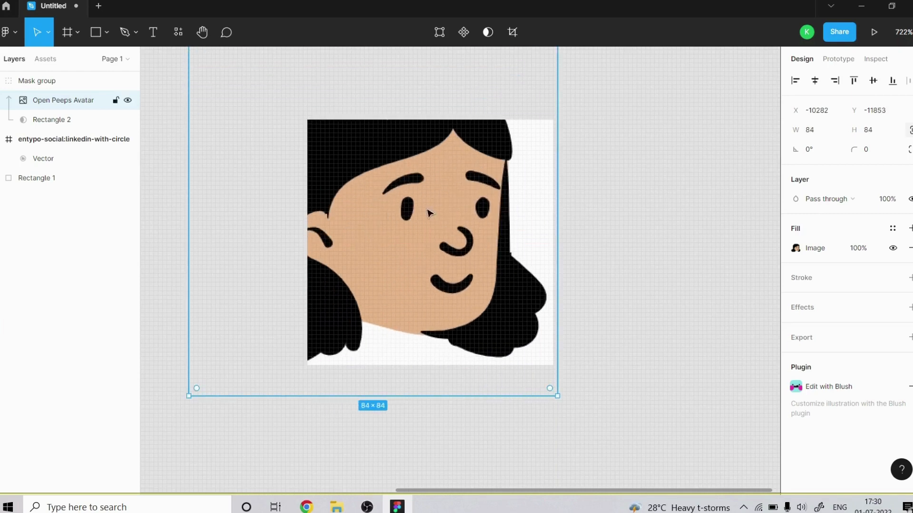
left_click(613, 190)
Step: Review the cropped avatar against its white background shape, Rectangle 1
scroll(612, 190, "down", 5)
scroll(618, 192, "up", 3)
scroll(552, 190, "down", 4)
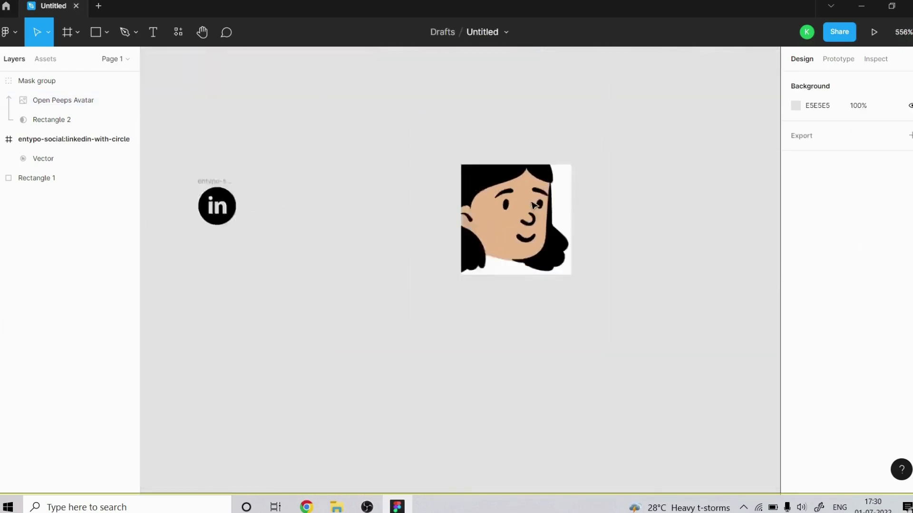
scroll(550, 189, "up", 4)
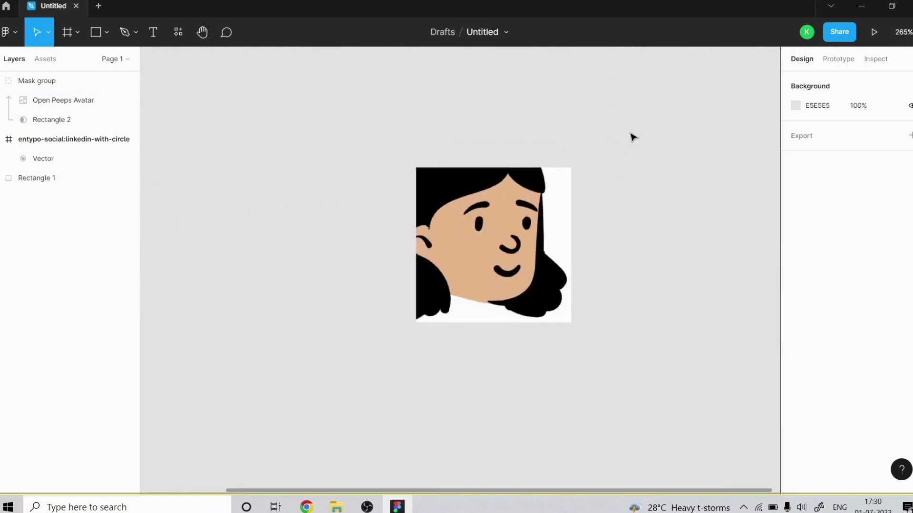
double_click(531, 193)
scroll(531, 193, "down", 3)
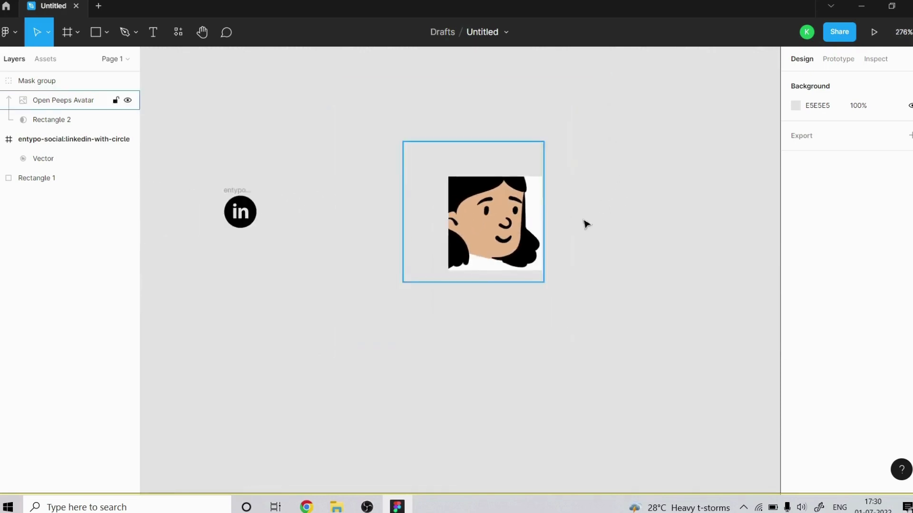
left_click(29, 174)
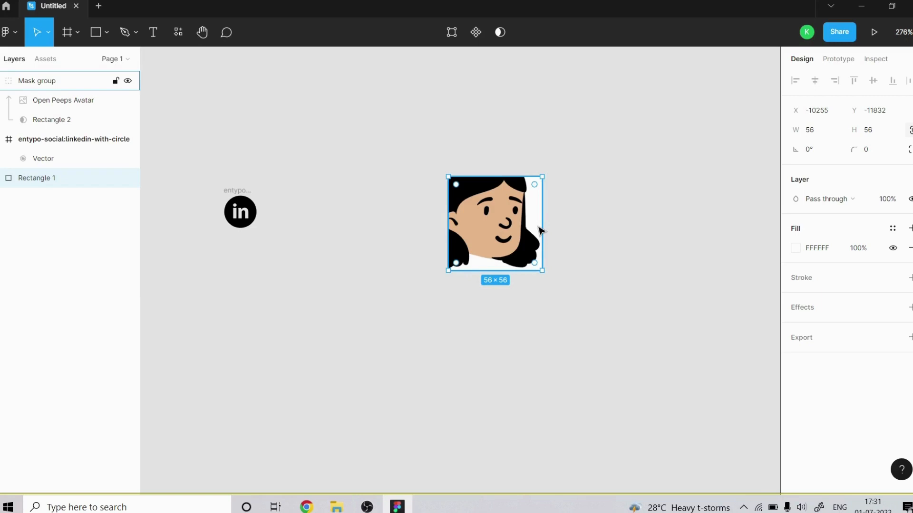
scroll(519, 212, "up", 3)
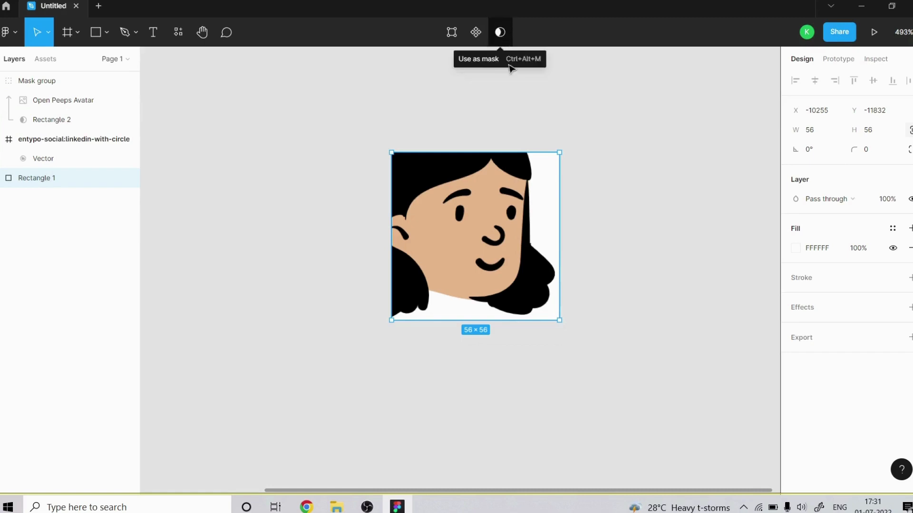
scroll(575, 152, "down", 3)
left_click(652, 214)
scroll(652, 214, "down", 3)
scroll(416, 223, "up", 2)
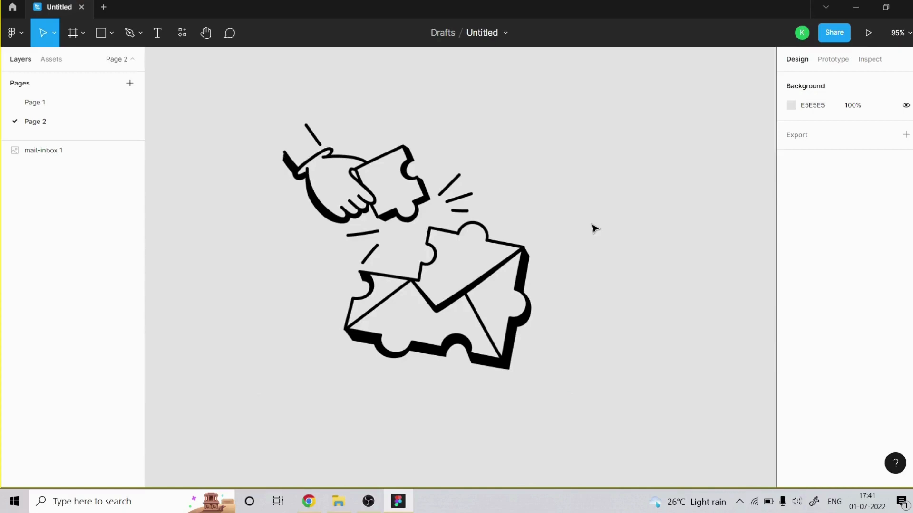
Step: Inspect the mail-inbox illustration on Page 2 and view its image fill settings
scroll(438, 213, "up", 1)
scroll(431, 204, "down", 2)
scroll(330, 198, "up", 2)
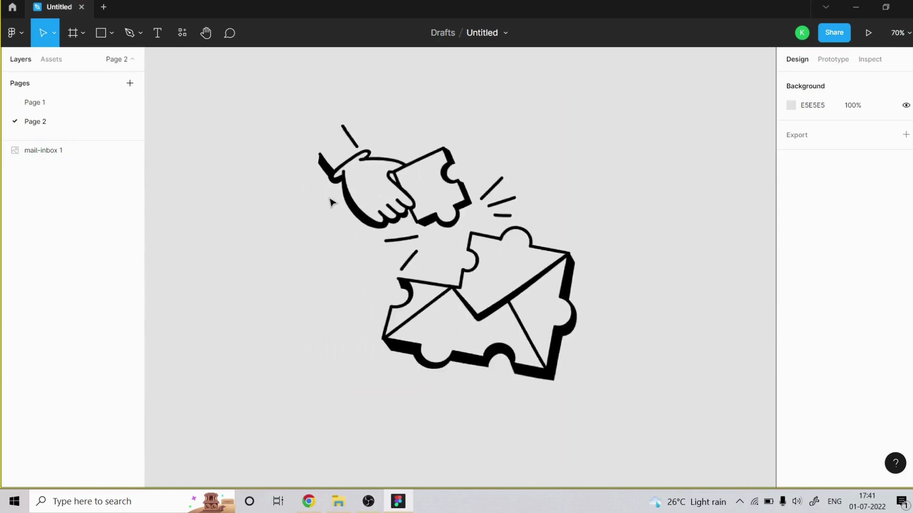
scroll(375, 214, "down", 4)
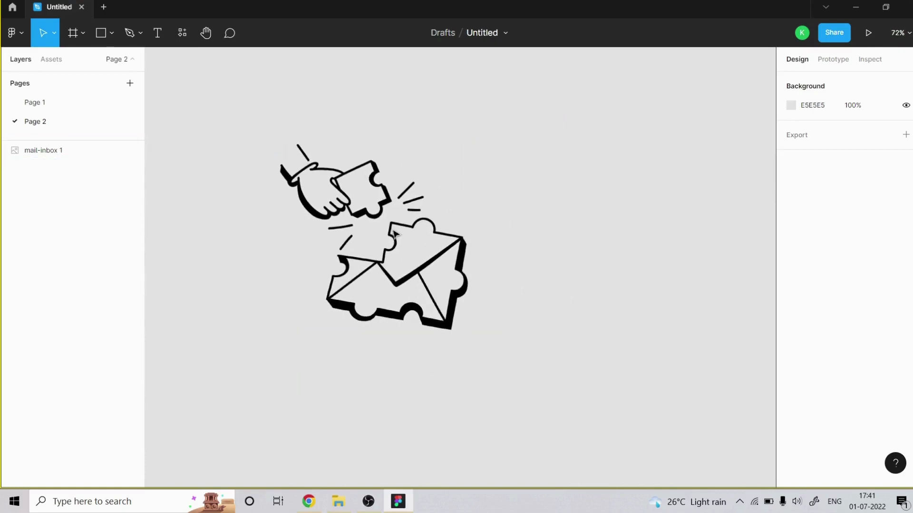
left_click(374, 197)
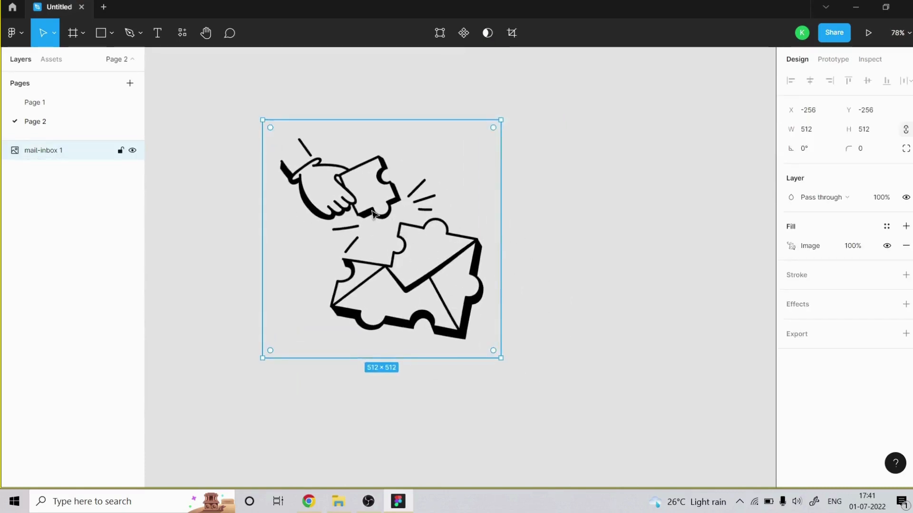
scroll(372, 212, "up", 5)
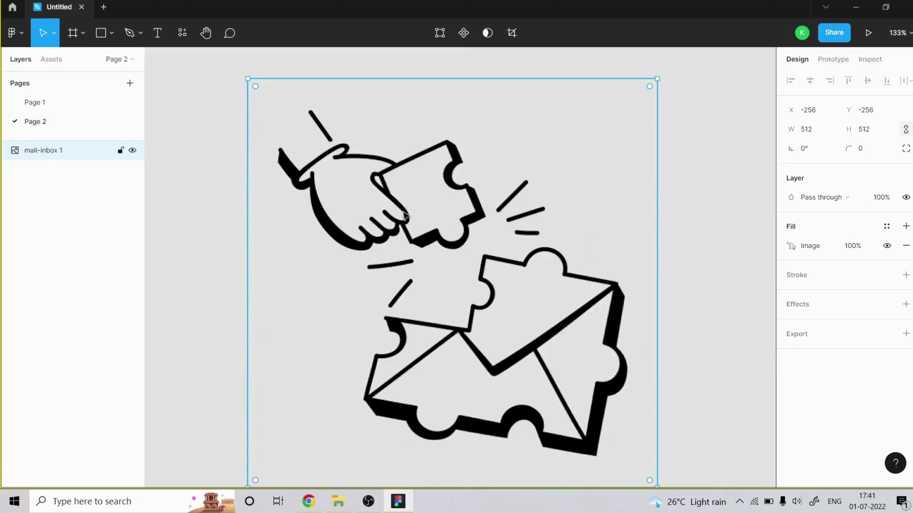
scroll(290, 137, "down", 3)
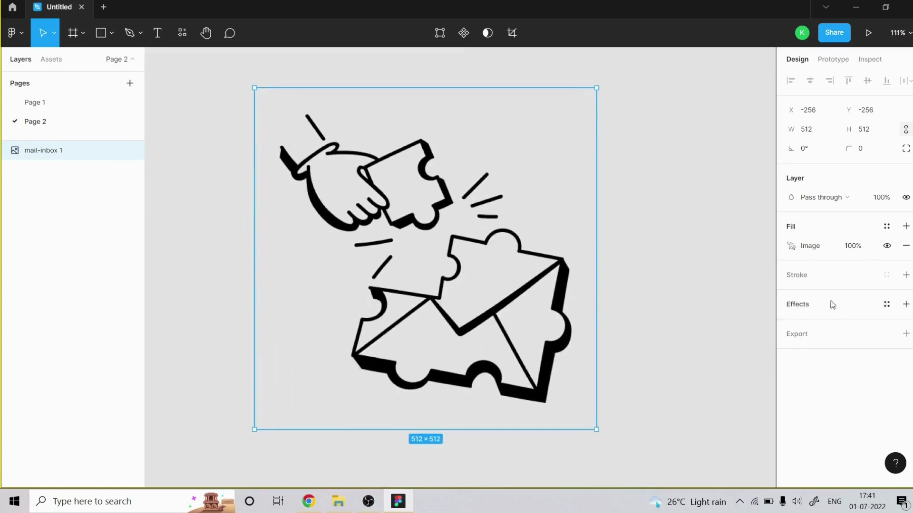
scroll(492, 215, "down", 3)
scroll(454, 263, "up", 3)
scroll(475, 238, "down", 3)
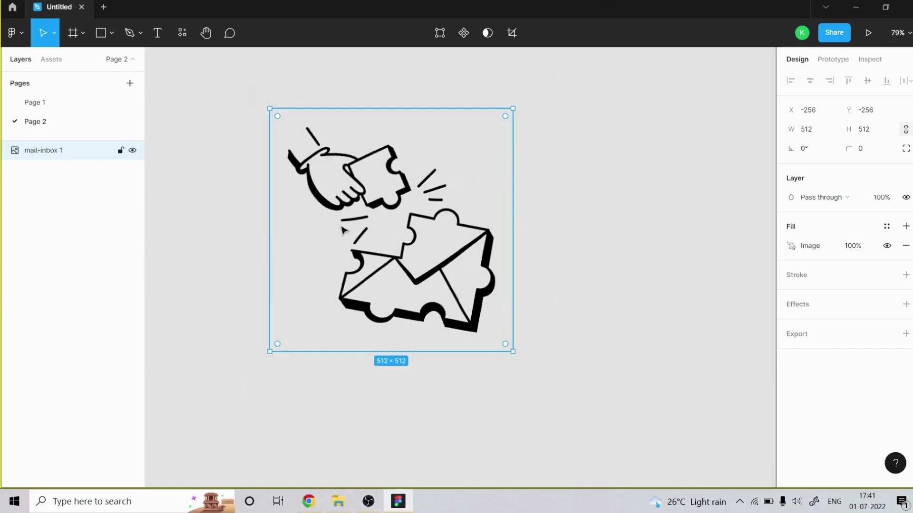
left_click(790, 246)
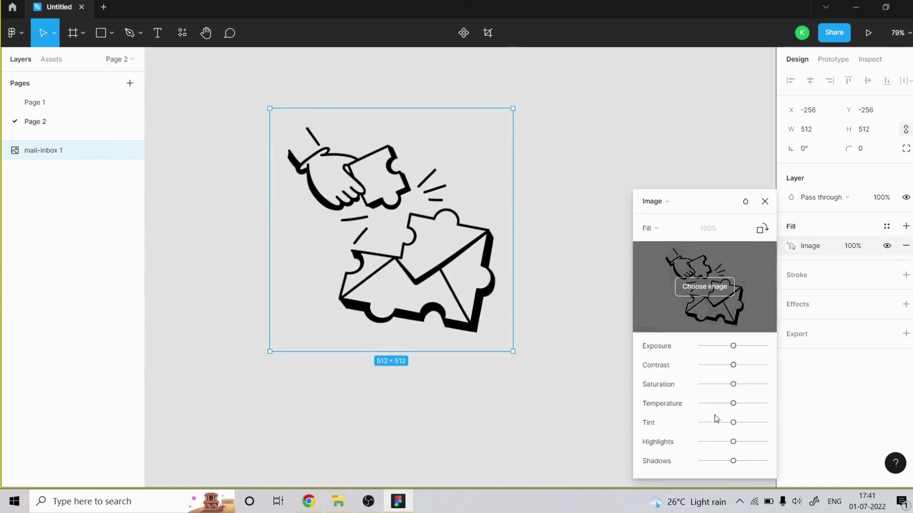
left_click(765, 202)
scroll(476, 214, "up", 3)
scroll(513, 206, "down", 1)
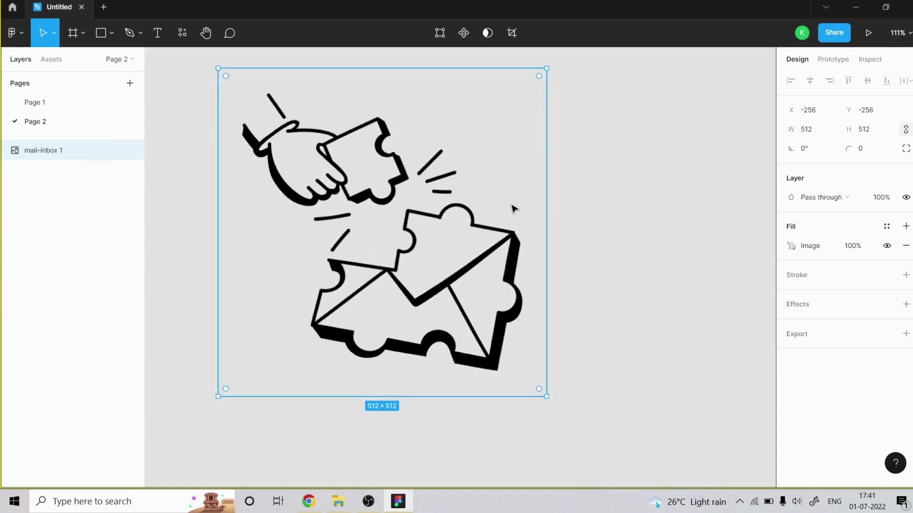
scroll(540, 305, "down", 2)
scroll(389, 209, "up", 2)
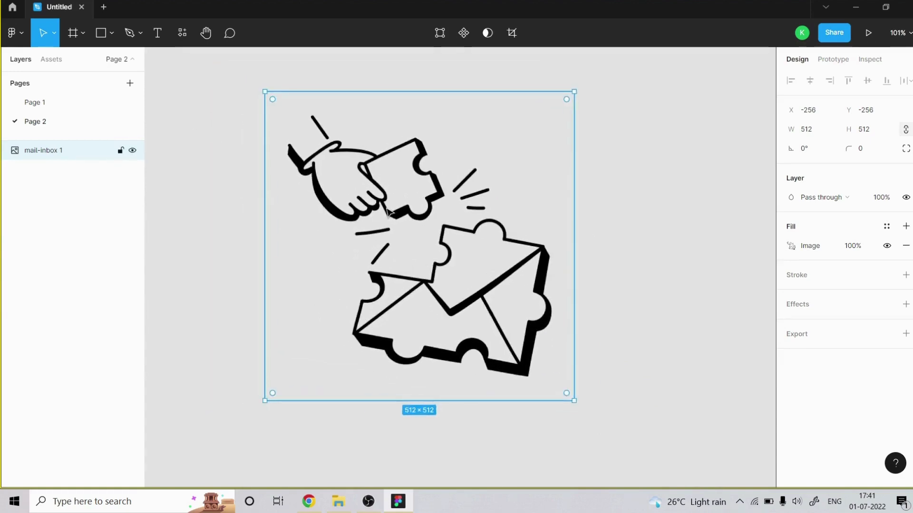
scroll(400, 199, "down", 1)
scroll(399, 199, "up", 1)
scroll(434, 183, "down", 2)
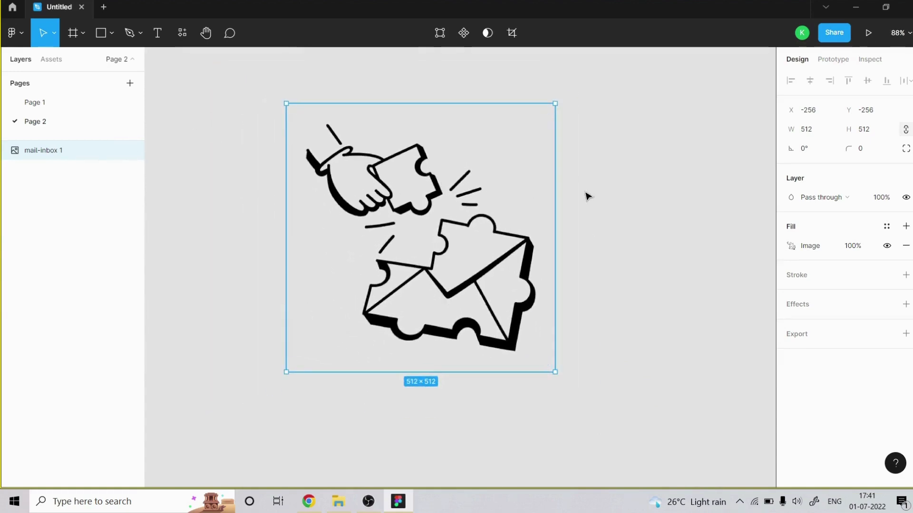
scroll(492, 262, "up", 1)
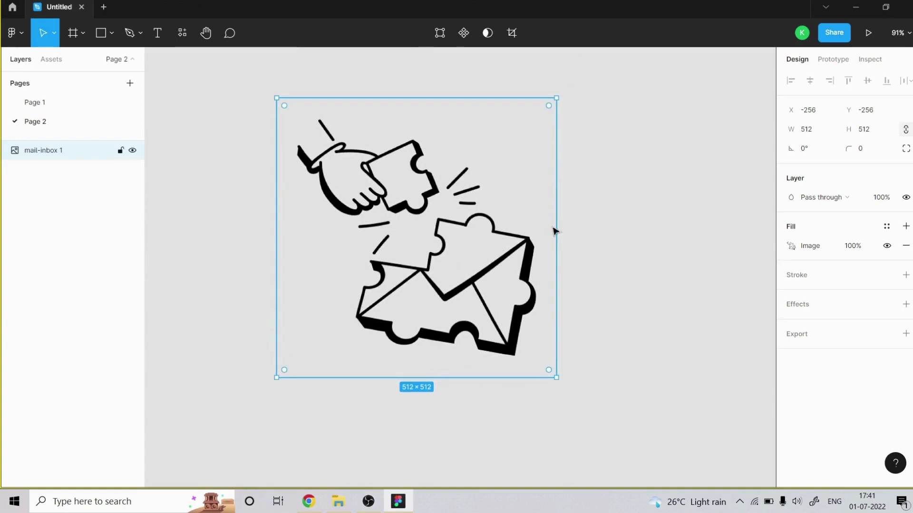
scroll(405, 200, "up", 1)
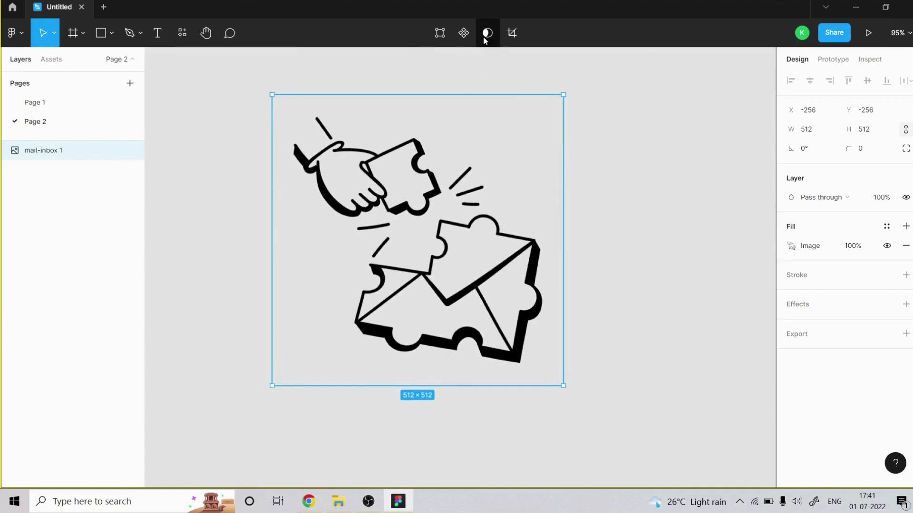
scroll(429, 384, "up", 1)
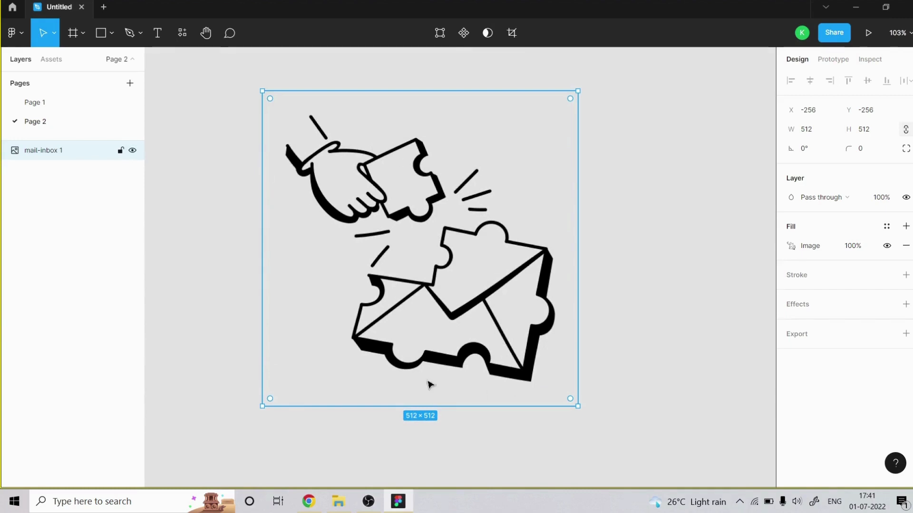
left_click(680, 150)
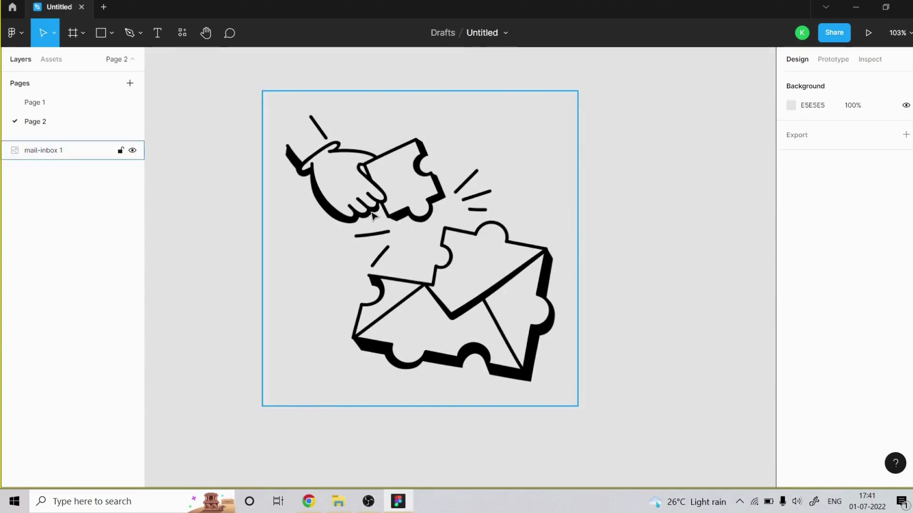
Step: Duplicate the mail-inbox illustration in place, directly on top of the original
left_click(394, 202)
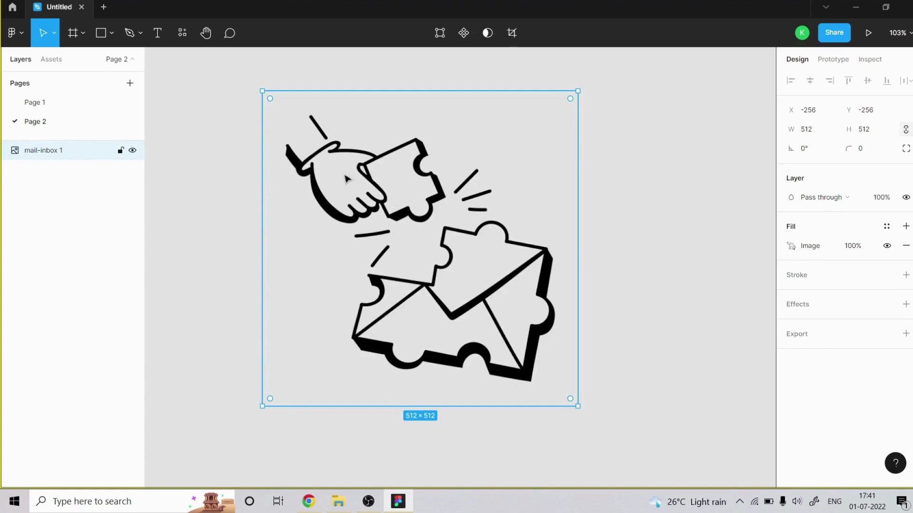
key("ctrl+v")
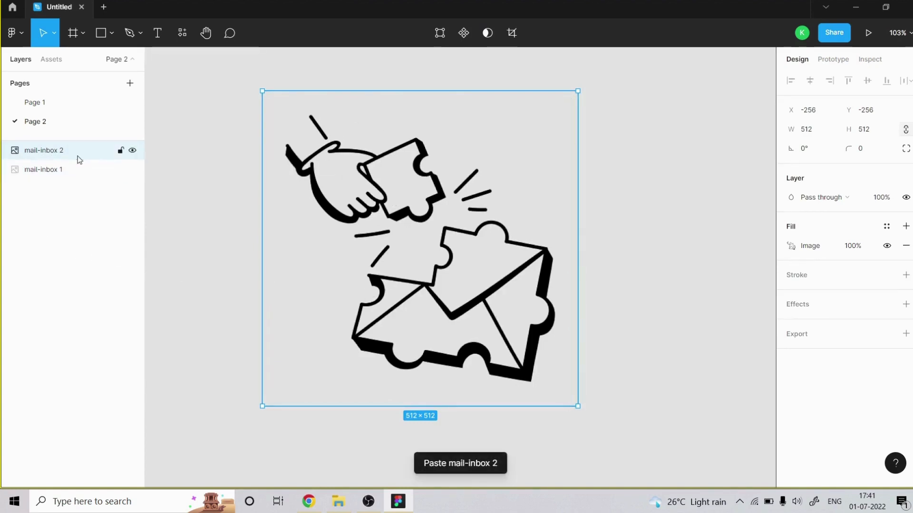
left_click(683, 247)
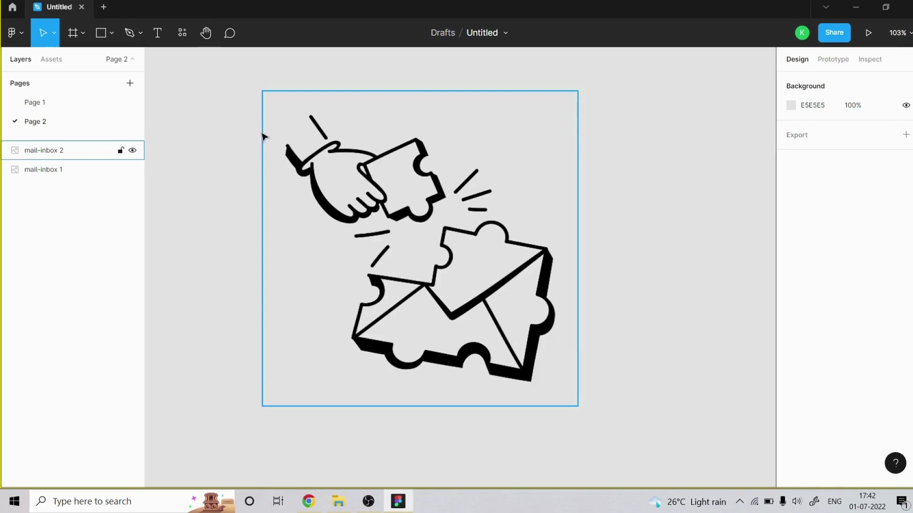
Step: Draw a closed Pen outline of about 316 × 233 around the hand, sleeve and puzzle piece it holds
left_click(126, 35)
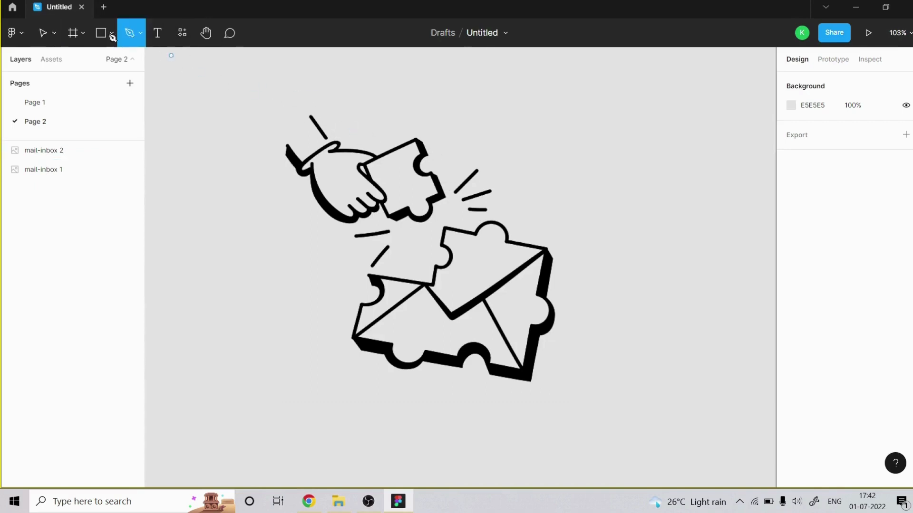
left_click(314, 96)
left_click(346, 133)
left_click(390, 132)
left_click(429, 128)
left_click(438, 156)
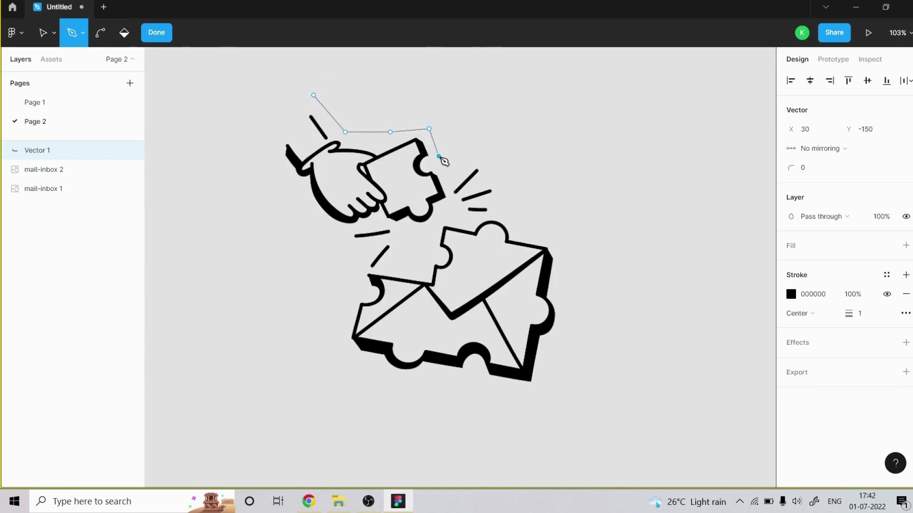
left_click(451, 205)
left_click(419, 238)
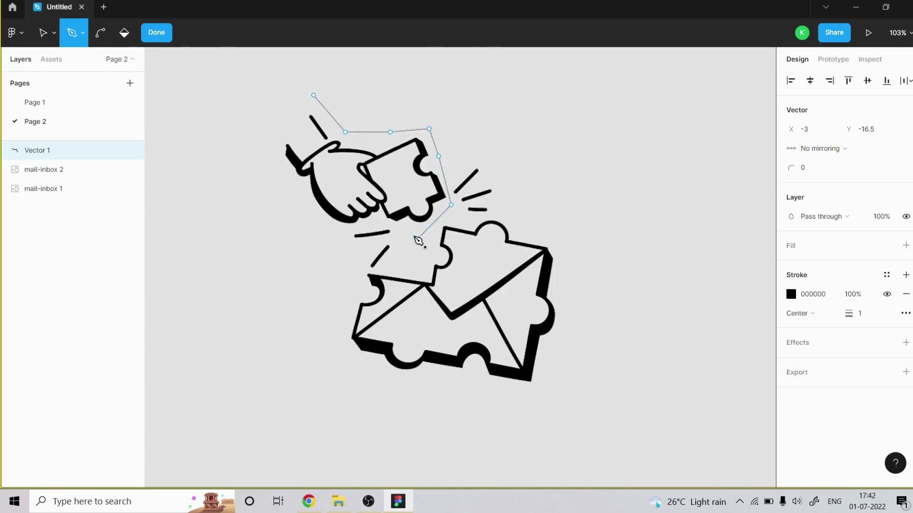
left_click(380, 222)
left_click(331, 232)
left_click(276, 187)
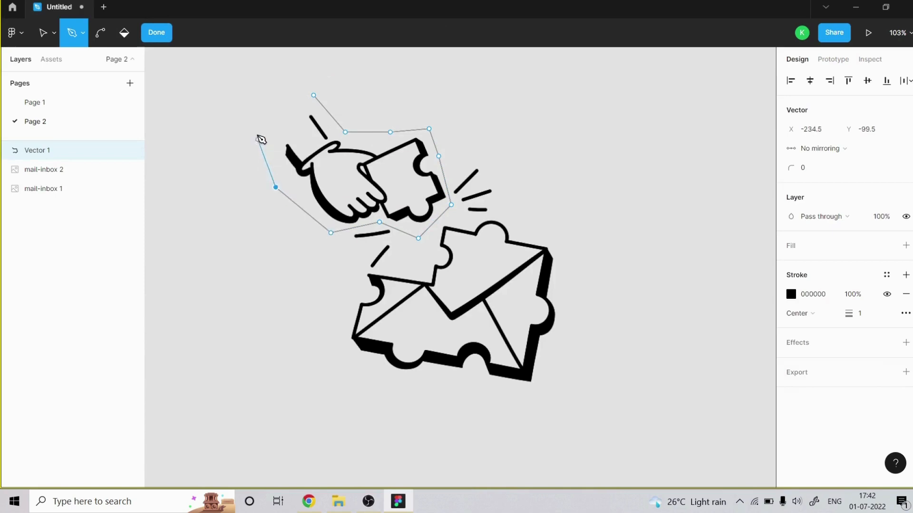
left_click(257, 132)
left_click(314, 96)
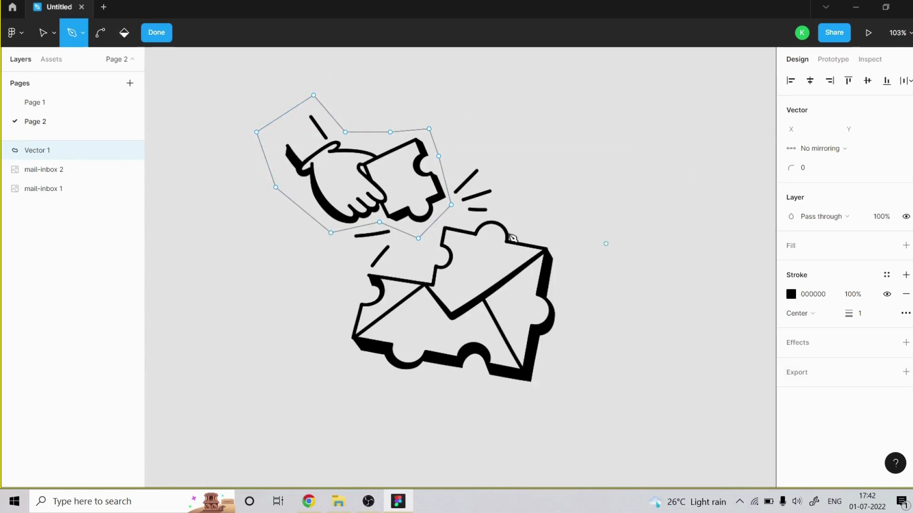
Step: Add a solid fill to the hand outline, remove its stroke and leave vector editing with the shape selected
left_click(797, 249)
left_click(905, 313)
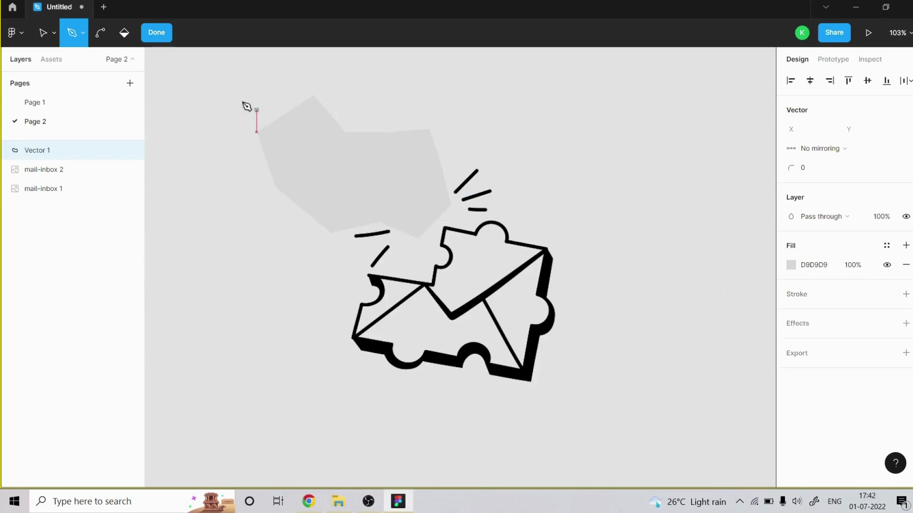
left_click(43, 34)
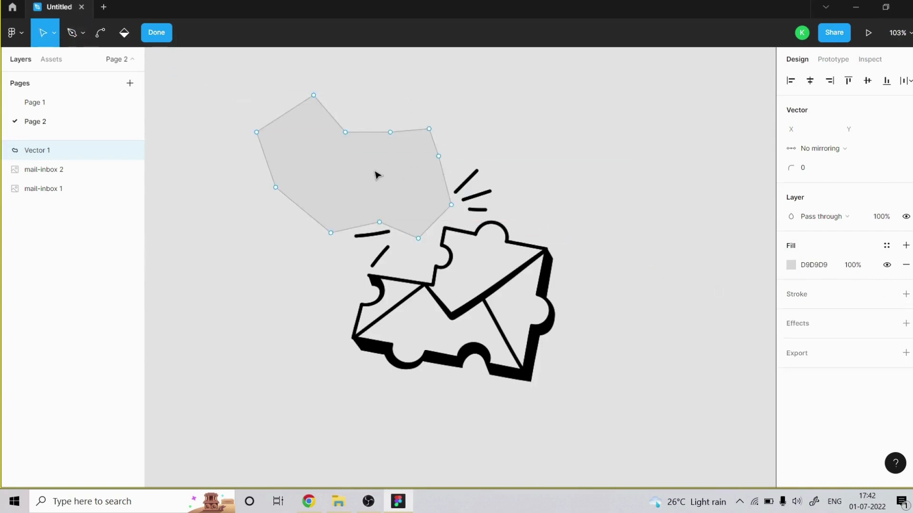
key("Escape")
left_click(589, 158)
left_click(354, 161)
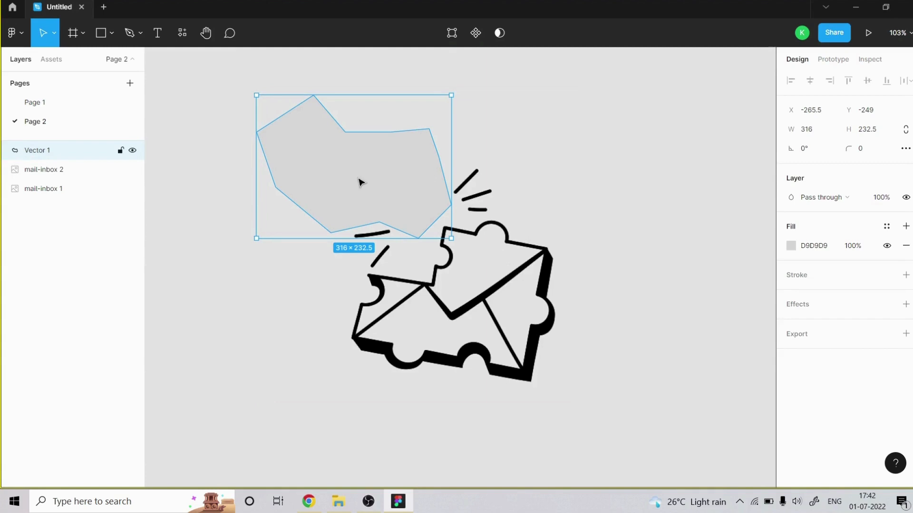
Step: Change the fill colour of the hand shape to blue, 3D44E7
left_click(791, 246)
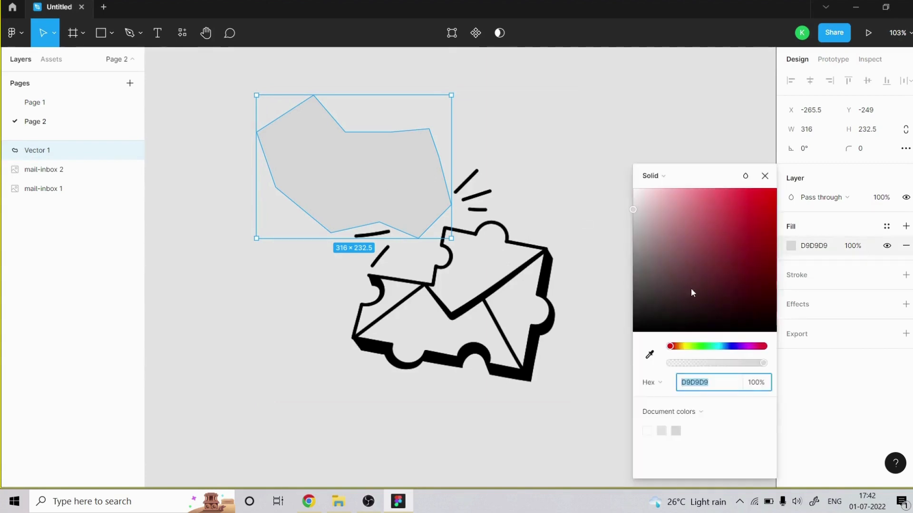
left_click(732, 346)
left_click(734, 203)
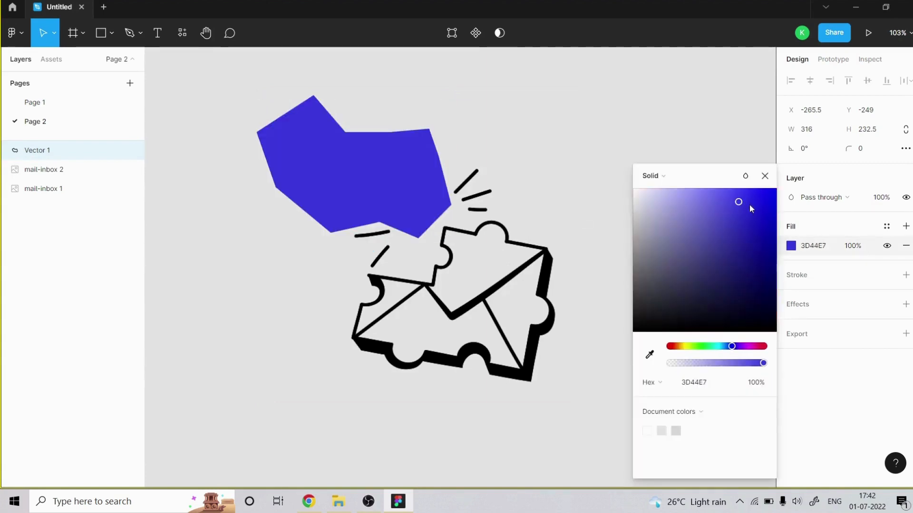
left_click(765, 176)
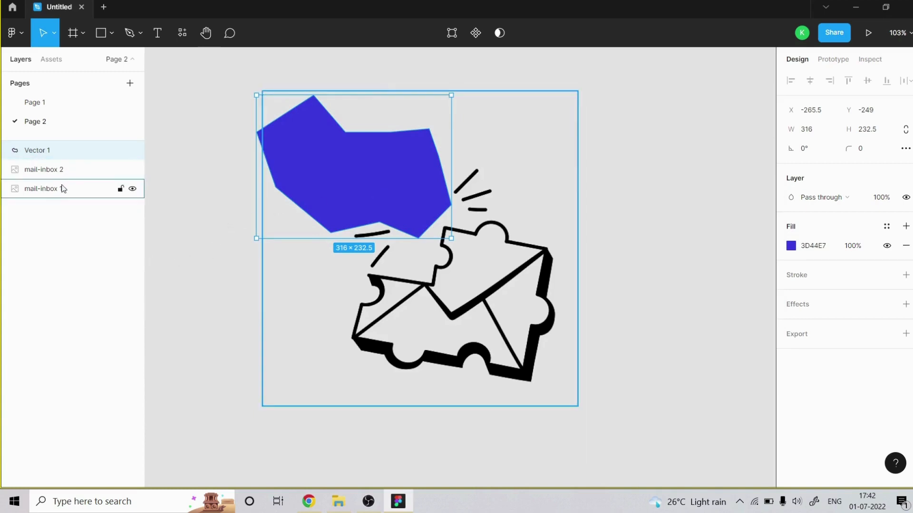
Step: Mask Vector 1 with the mail-inbox 2 image so the blue colours only the hand and puzzle piece lines
left_click(72, 176, "shift")
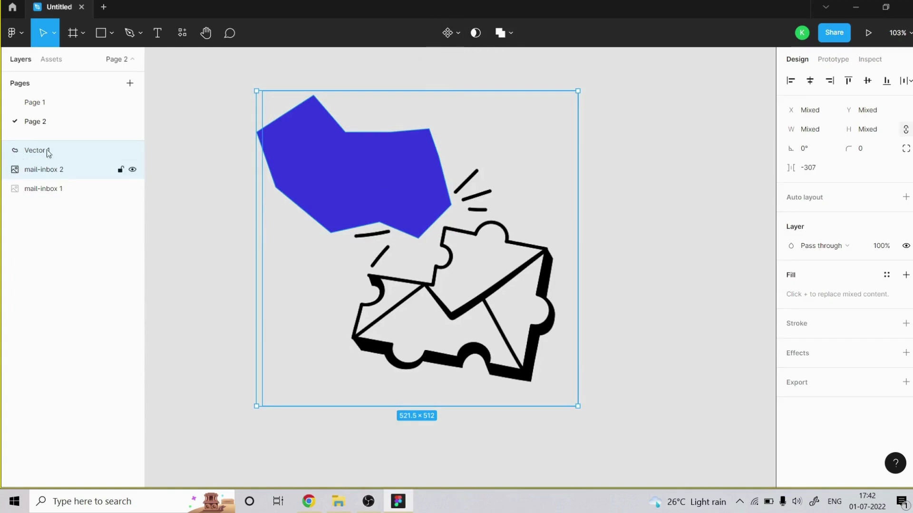
left_click(476, 33)
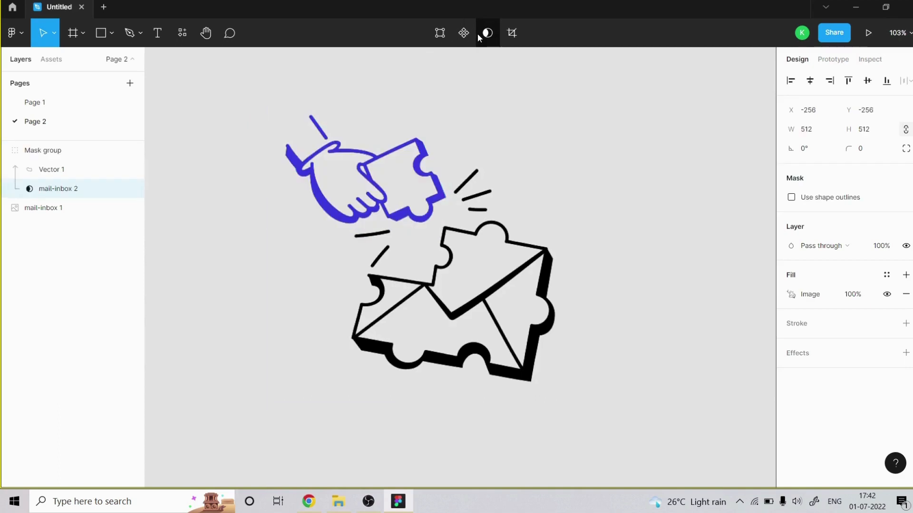
left_click(711, 130)
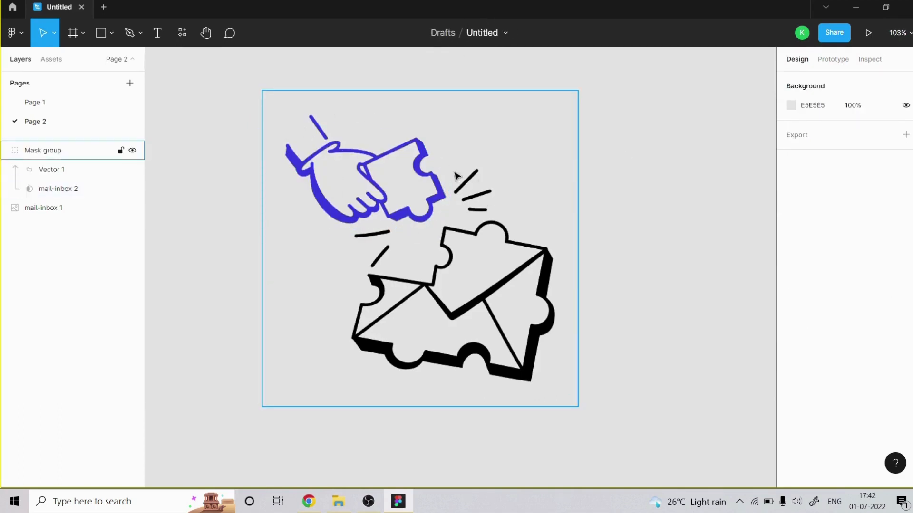
Step: Draw a closed Pen outline around the three accent lines beside the held puzzle piece
scroll(475, 199, "up", 1)
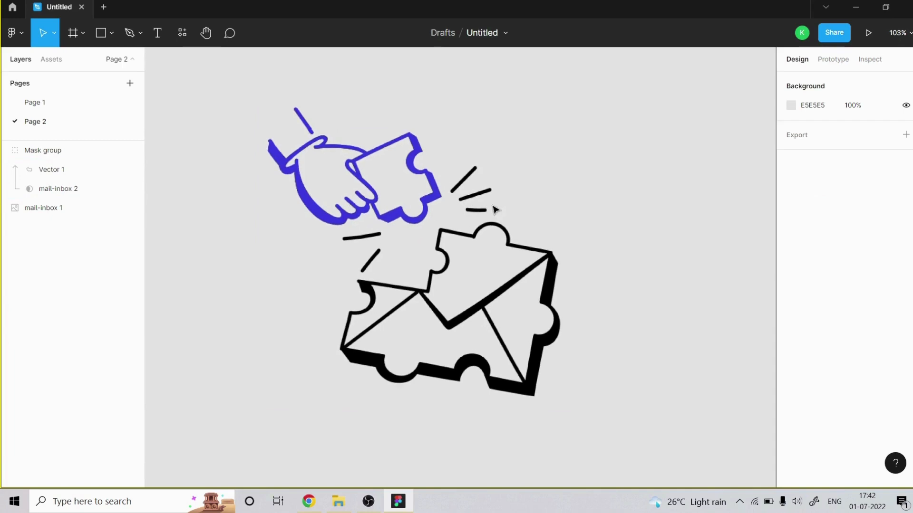
left_click(122, 34)
scroll(473, 172, "up", 5)
left_click(427, 130)
left_click_drag(428, 240, 446, 250)
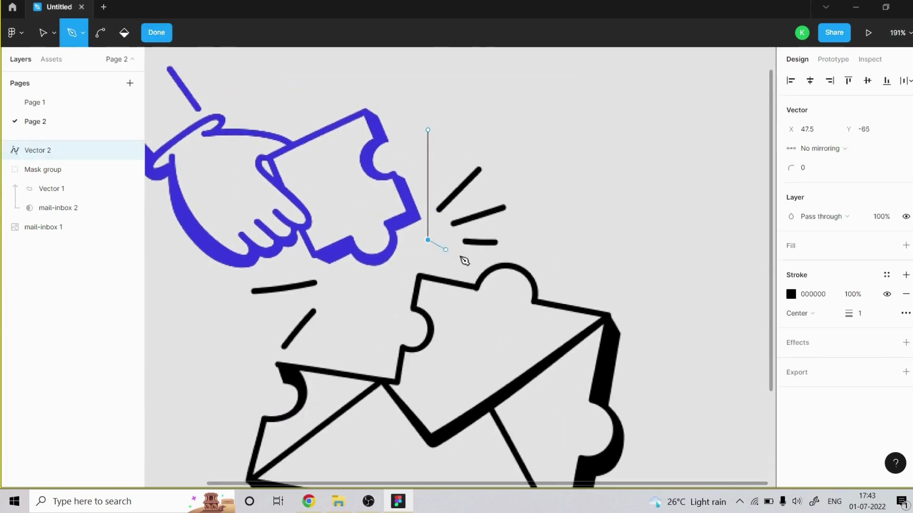
left_click(470, 263)
left_click(531, 254)
left_click(541, 185)
left_click(427, 130)
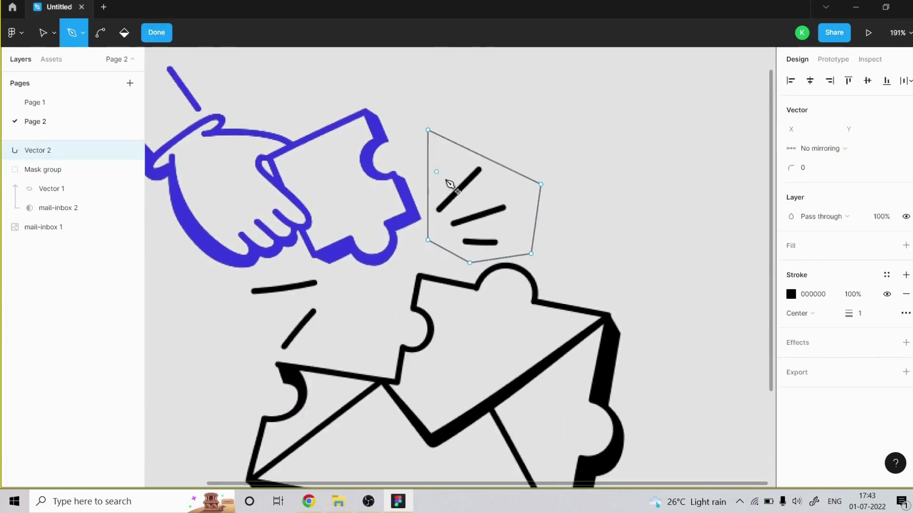
Step: Draw a second closed outline in the same vector around the two accent lines below the hand
left_click(319, 275)
left_click(347, 324)
left_click(313, 352)
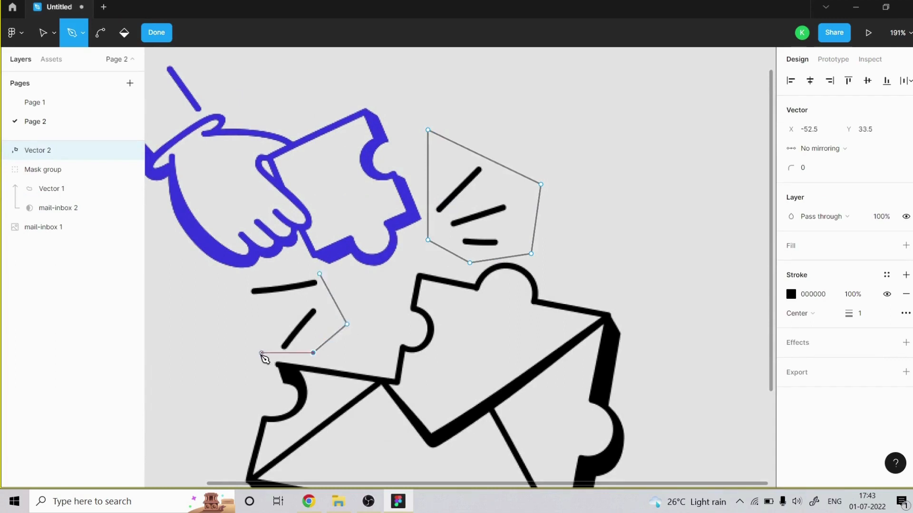
left_click(260, 353)
left_click(221, 315)
left_click(235, 283)
left_click(320, 274)
key("ctrl")
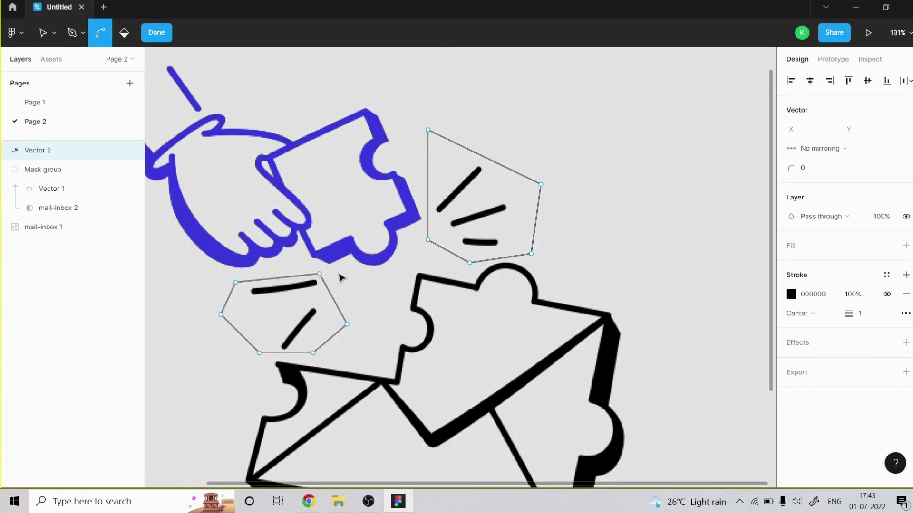
Step: Add a solid fill to the two accent-line outlines and remove their stroke
scroll(340, 278, "down", 5)
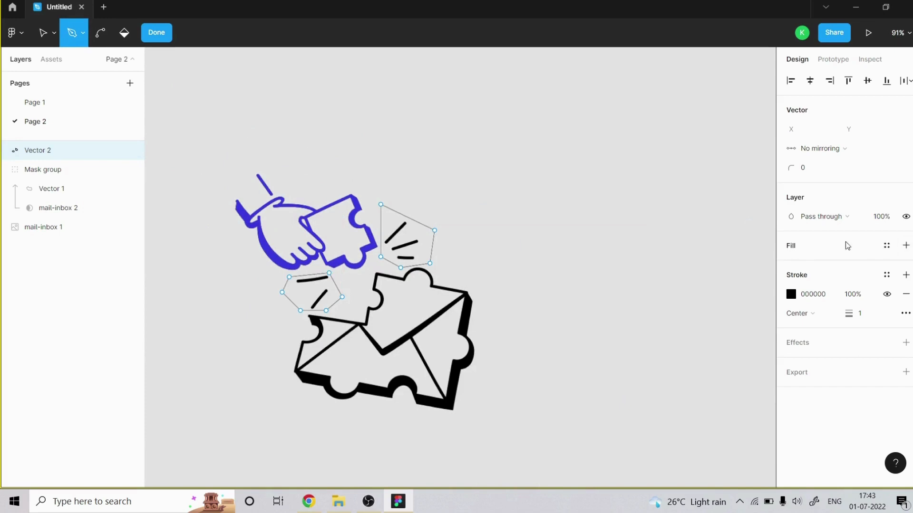
left_click(906, 245)
left_click(906, 293)
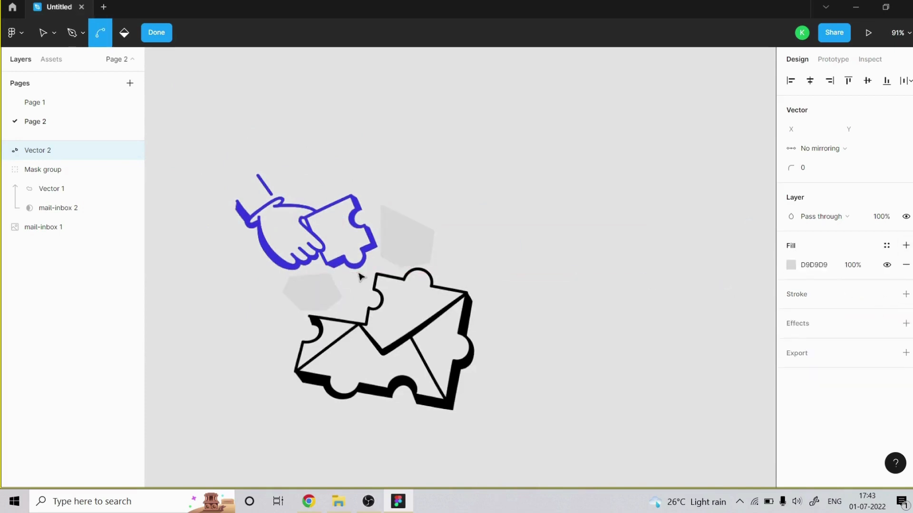
Step: Change the fill of the accent-line shapes to yellow, F2F53B, and return to the Move tool
scroll(394, 253, "up", 2)
left_click(791, 265)
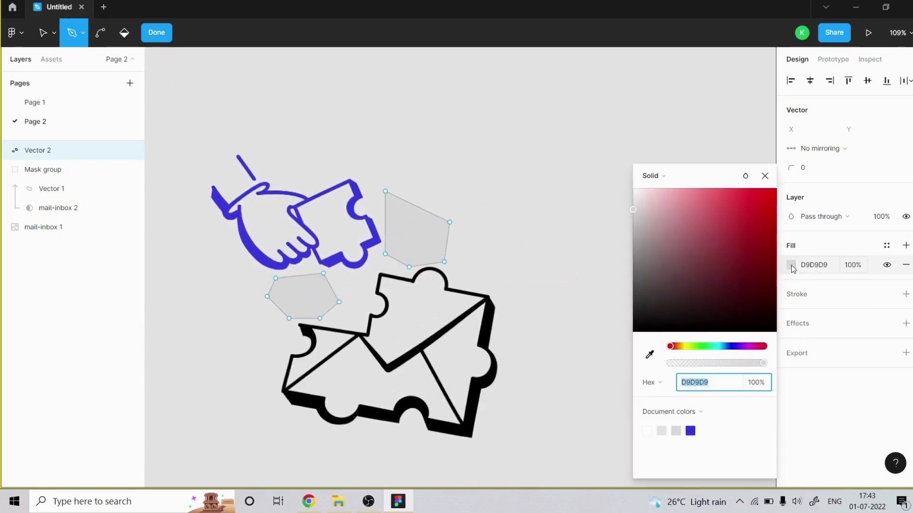
left_click(686, 346)
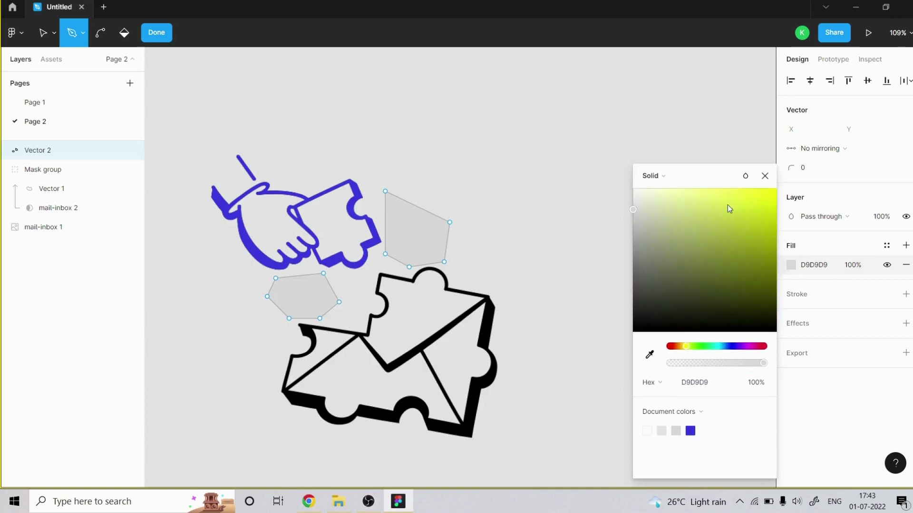
left_click(743, 198)
left_click(765, 175)
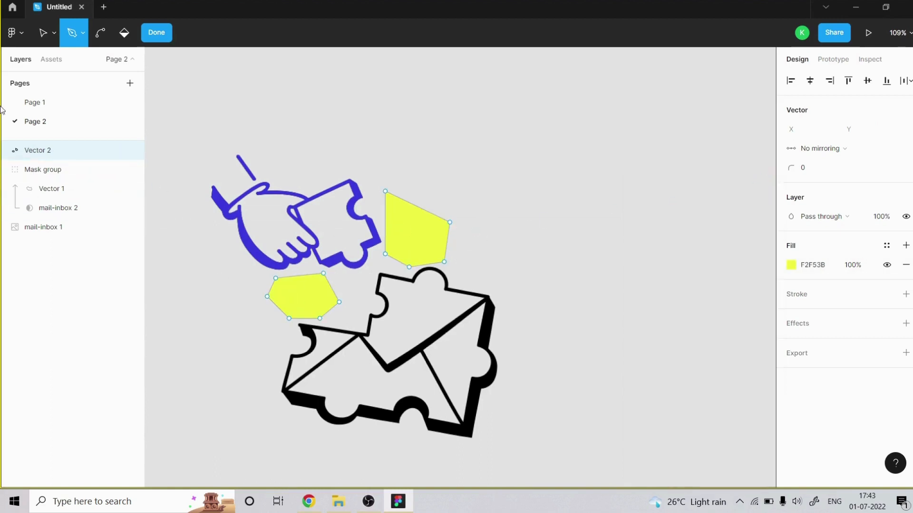
left_click(45, 38)
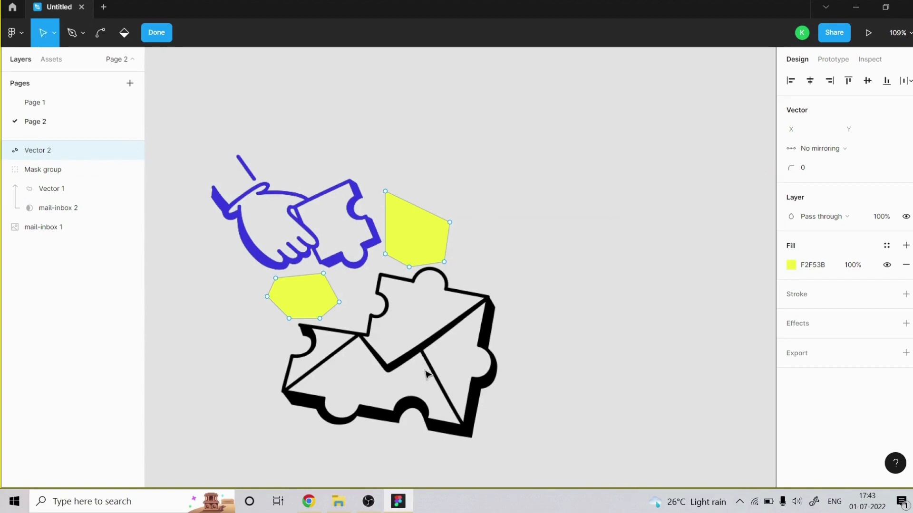
Step: Paste a copy of the illustration directly above mail-inbox 1 and reorder Vector 2 to sit just above that copy
left_click(54, 230)
key("ctrl+v")
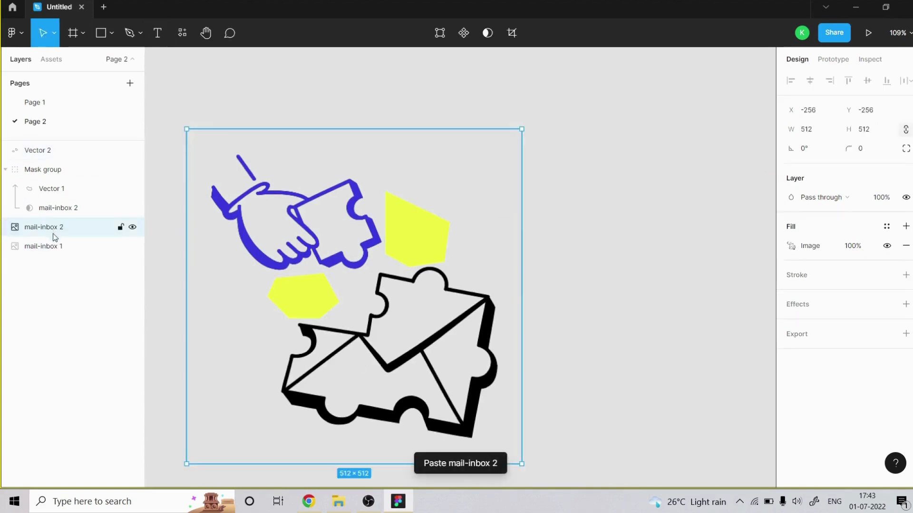
left_click_drag(44, 151, 46, 214)
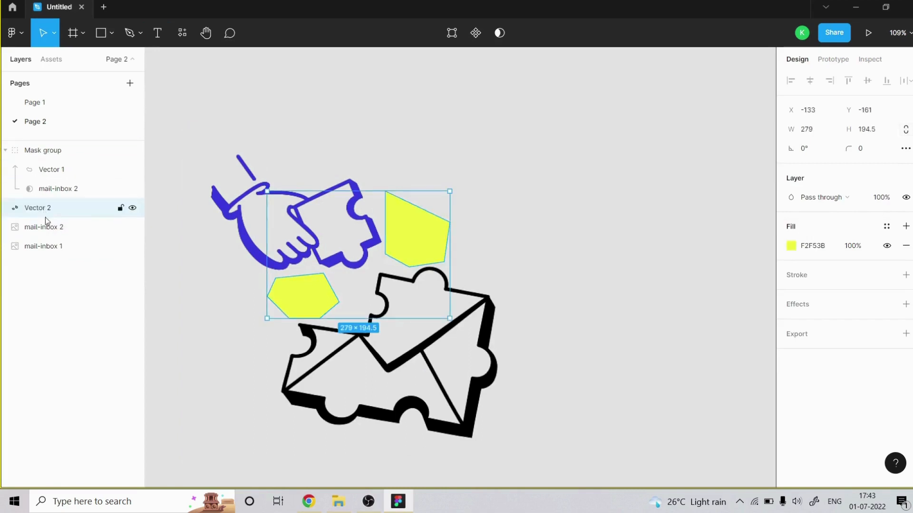
Step: Mask Vector 2 with the pasted mail-inbox 2 copy so the yellow colours only the accent lines
left_click(45, 230, "shift")
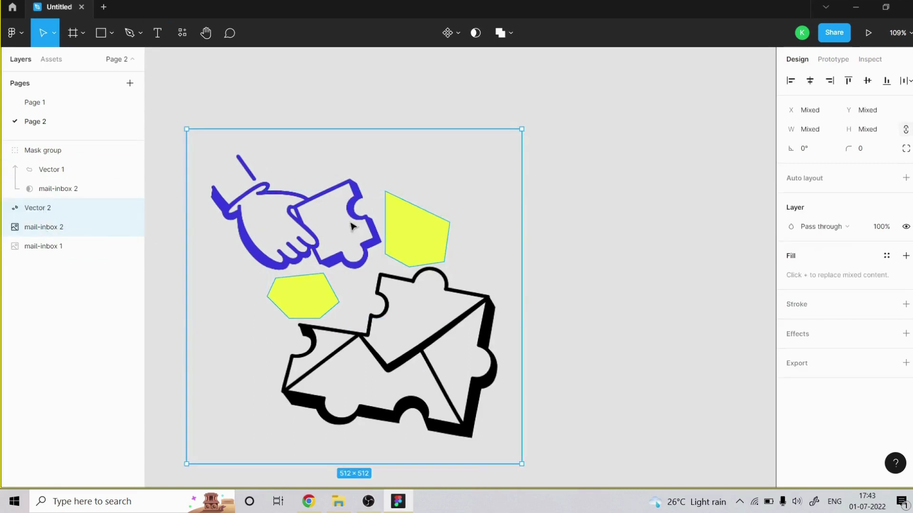
left_click(475, 33)
left_click(544, 120)
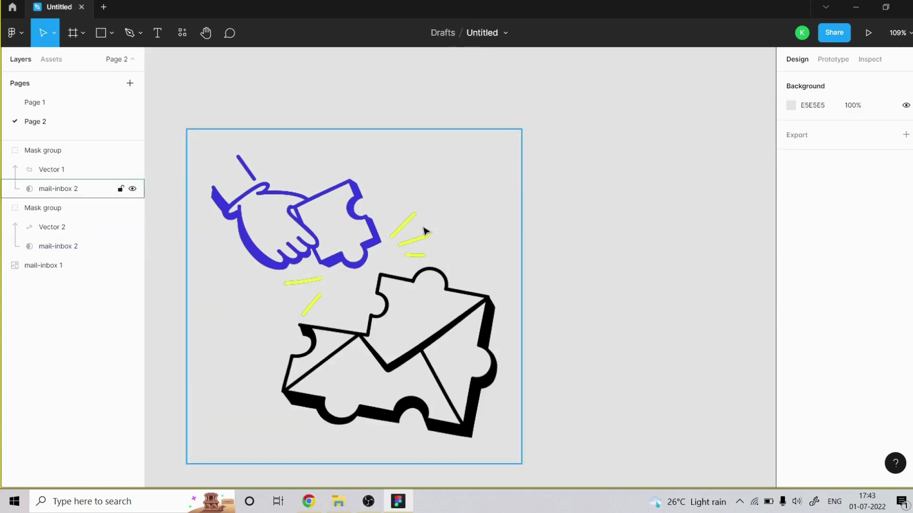
Step: Draw a closed Pen outline around the whole envelope, keeping the hand and the yellow accent lines outside it
scroll(390, 262, "up", 2)
scroll(396, 222, "down", 3)
scroll(448, 325, "up", 2)
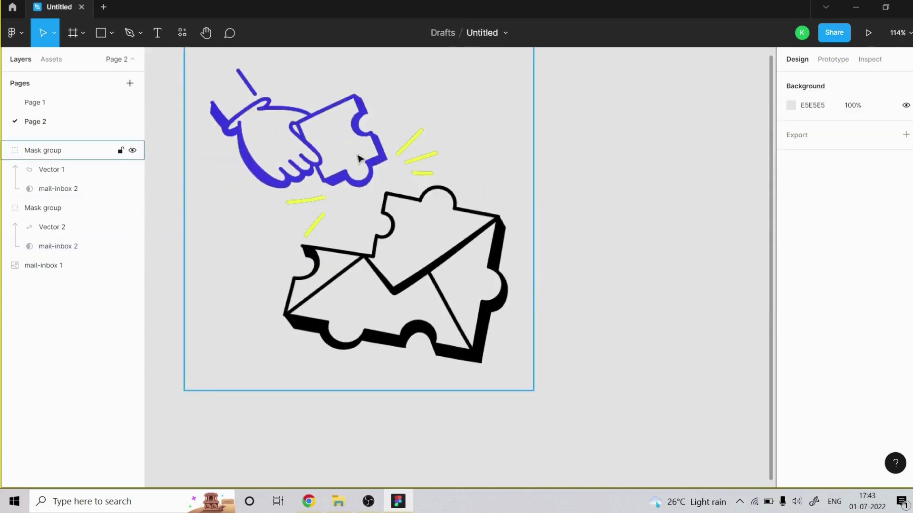
scroll(515, 181, "down", 1)
left_click(134, 35)
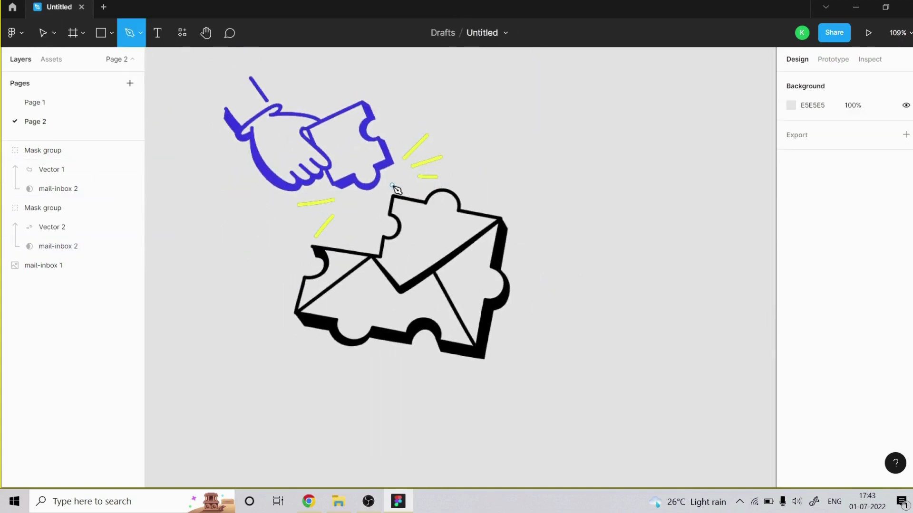
left_click(391, 185)
left_click(357, 235)
left_click(323, 244)
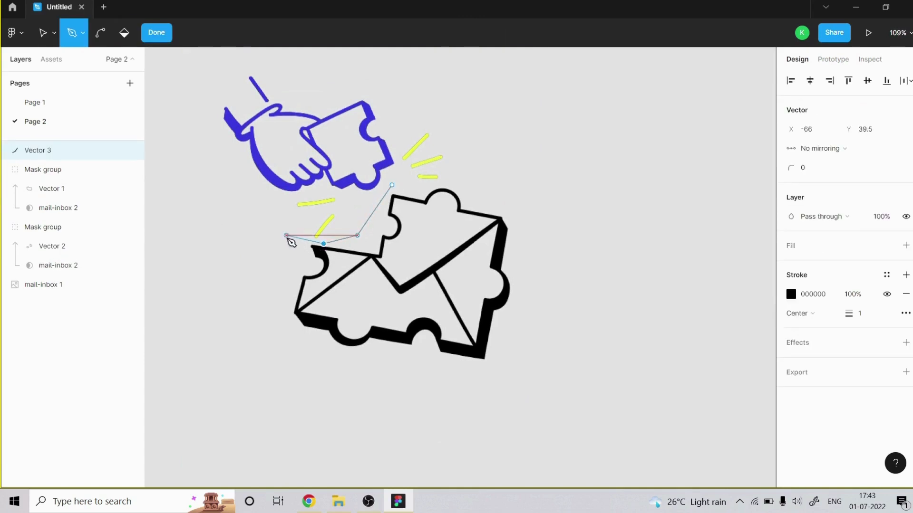
left_click(286, 236)
left_click(307, 353)
left_click(453, 371)
left_click(537, 374)
left_click(539, 287)
left_click(531, 244)
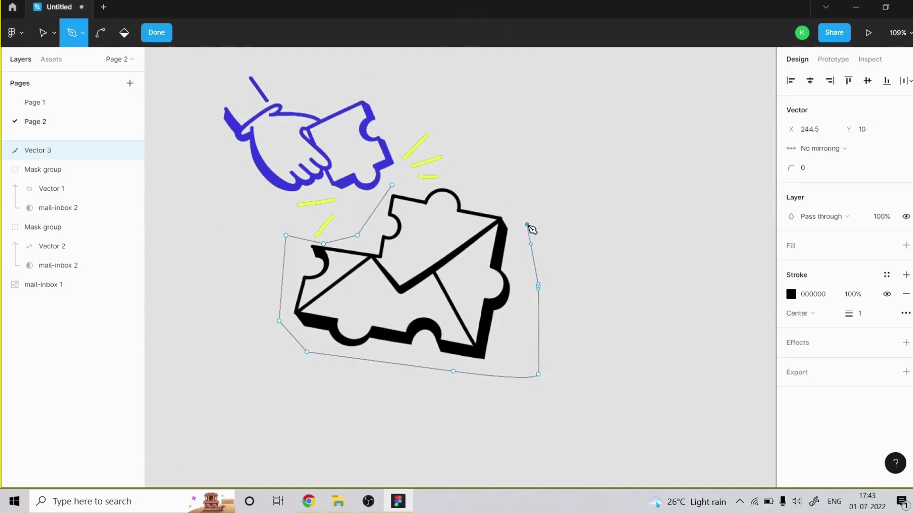
left_click(527, 224)
left_click(504, 199)
left_click(473, 200)
left_click(456, 184)
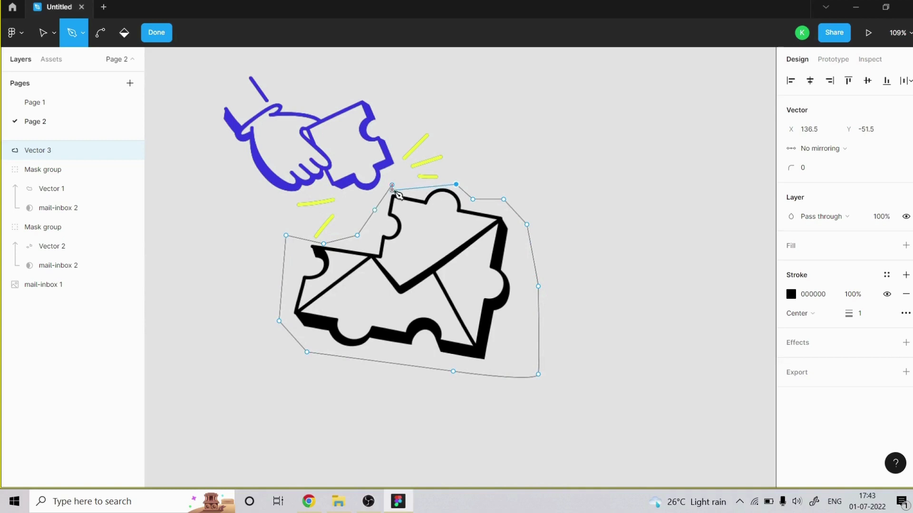
left_click(392, 185)
left_click(393, 187)
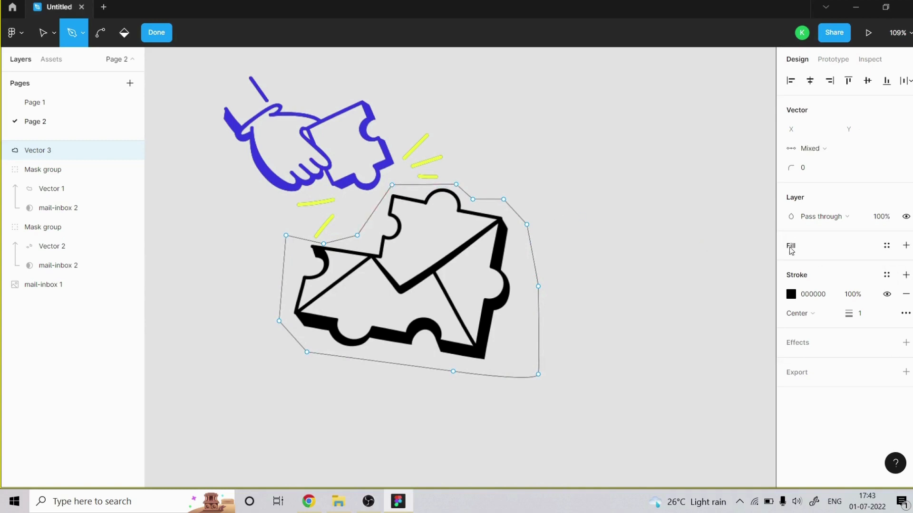
Step: Remove the stroke from the envelope outline and give the shape a solid red fill, F01E1E
left_click(792, 248)
left_click(905, 313)
left_click(791, 265)
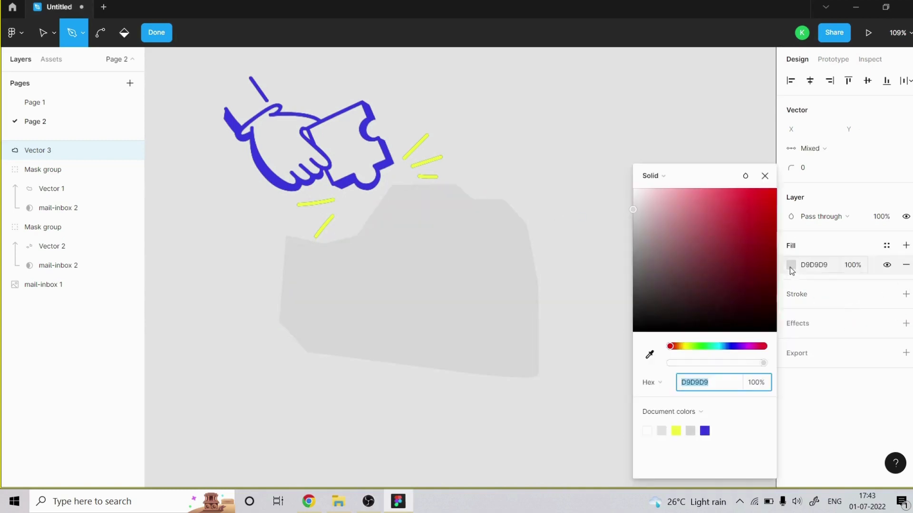
left_click(741, 223)
left_click_drag(740, 226, 759, 197)
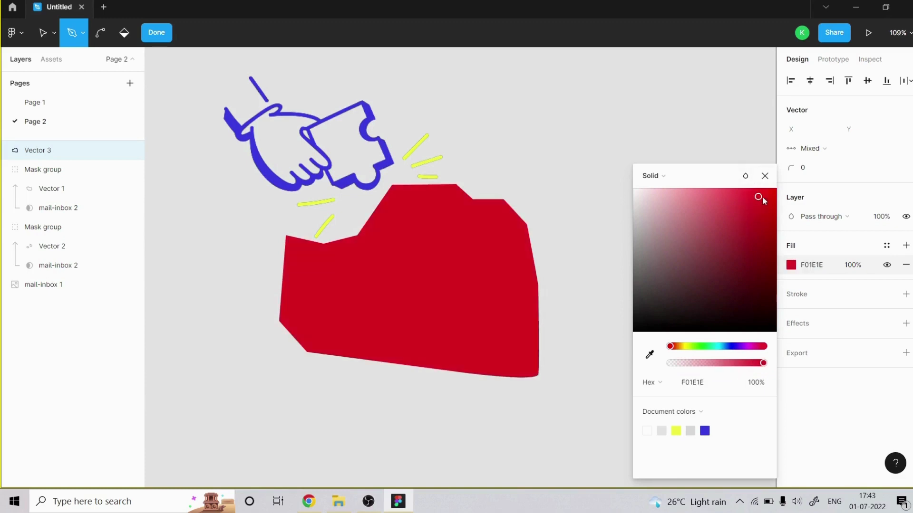
left_click(764, 176)
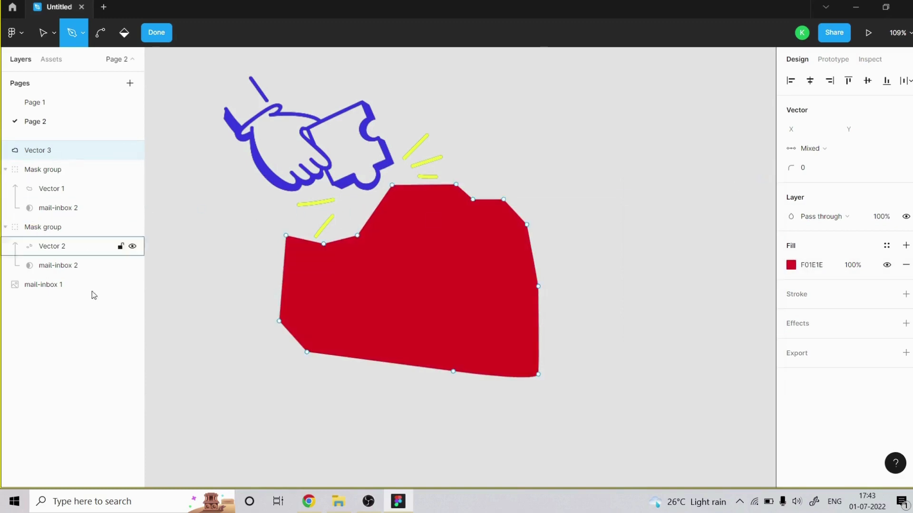
Step: Reorder Vector 3 to sit directly above the mail-inbox 1 layer
left_click(53, 286)
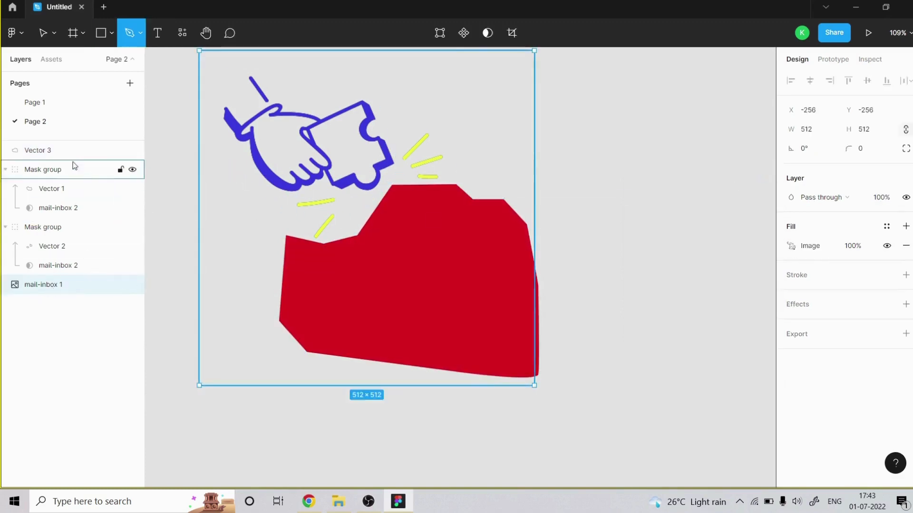
left_click_drag(53, 151, 45, 286)
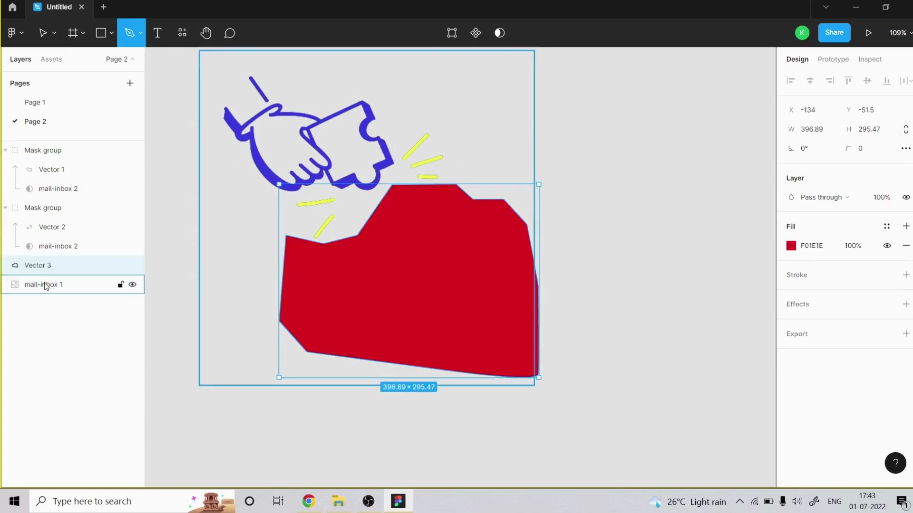
left_click(46, 285, "shift")
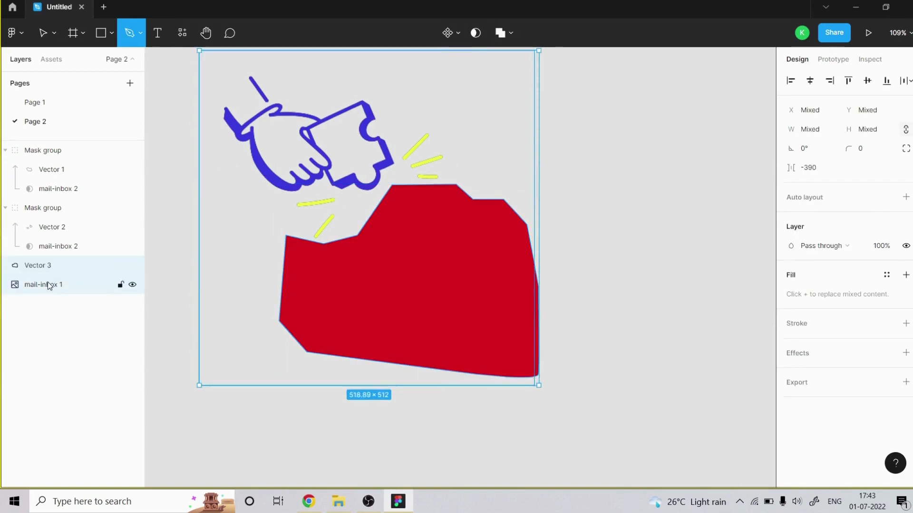
Step: Paste a copy of the illustration just above mail-inbox 1 and use it to mask Vector 3, so the red colours only the envelope
left_click(49, 285)
key("ctrl+v")
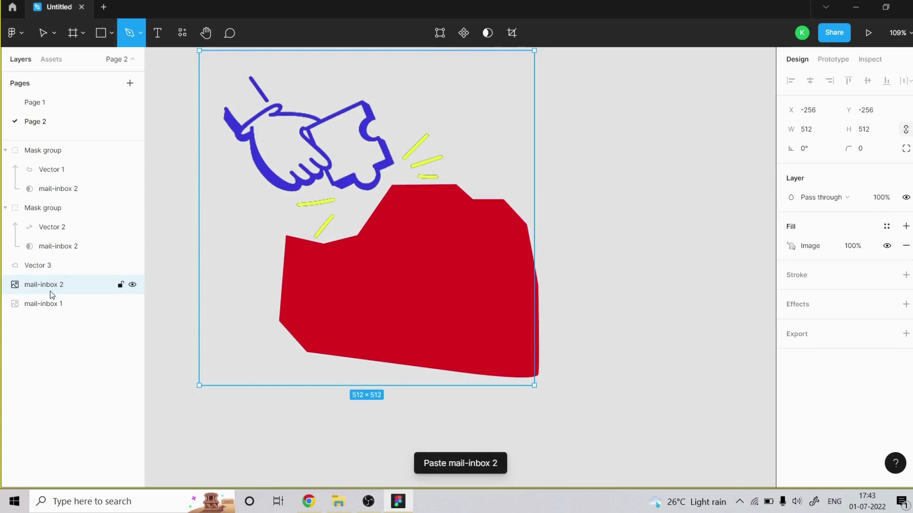
left_click(57, 266, "shift")
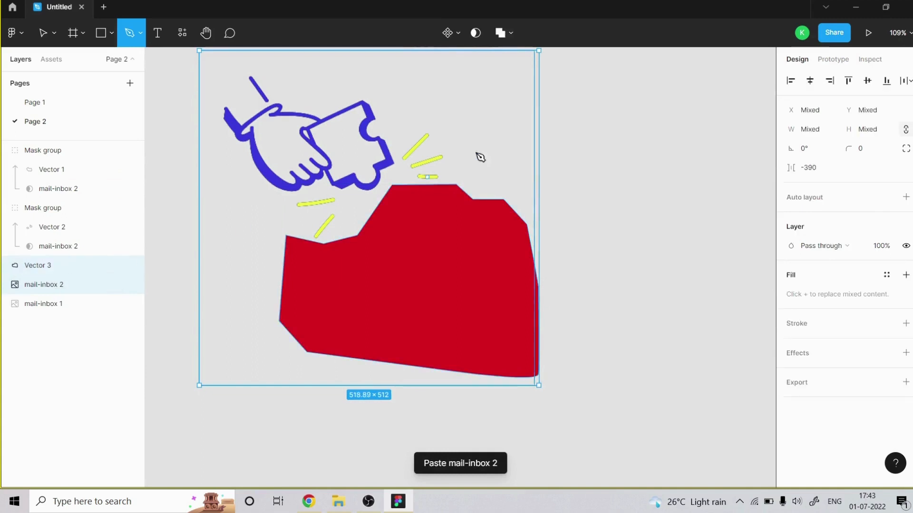
left_click(477, 36)
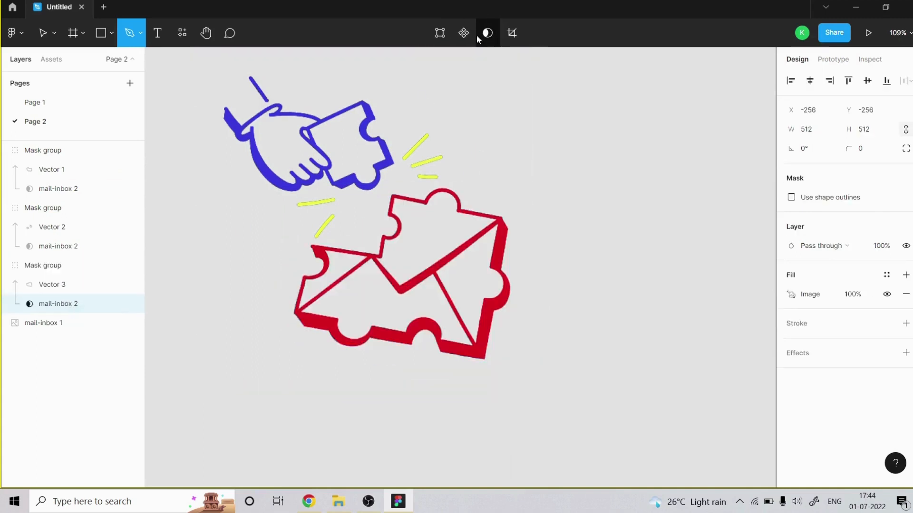
scroll(504, 266, "down", 3)
left_click(23, 32)
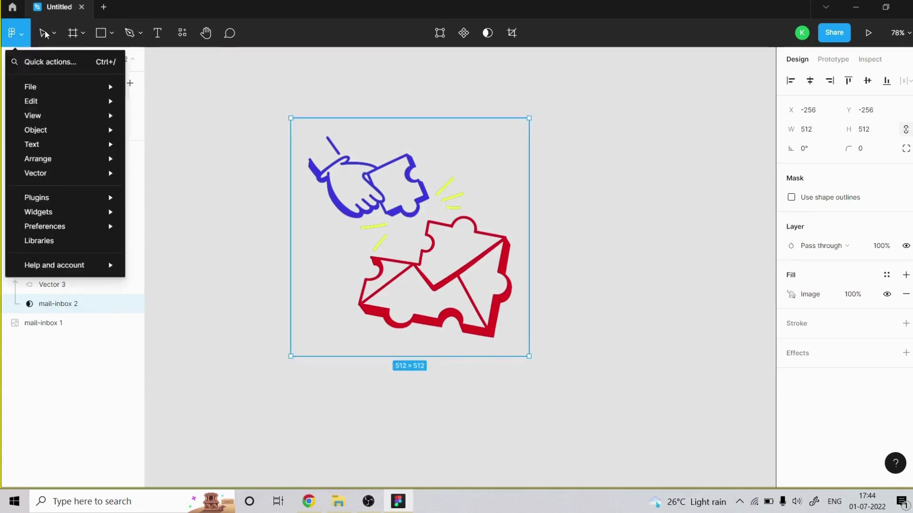
left_click(129, 33)
left_click(281, 104)
key("ctrl+z")
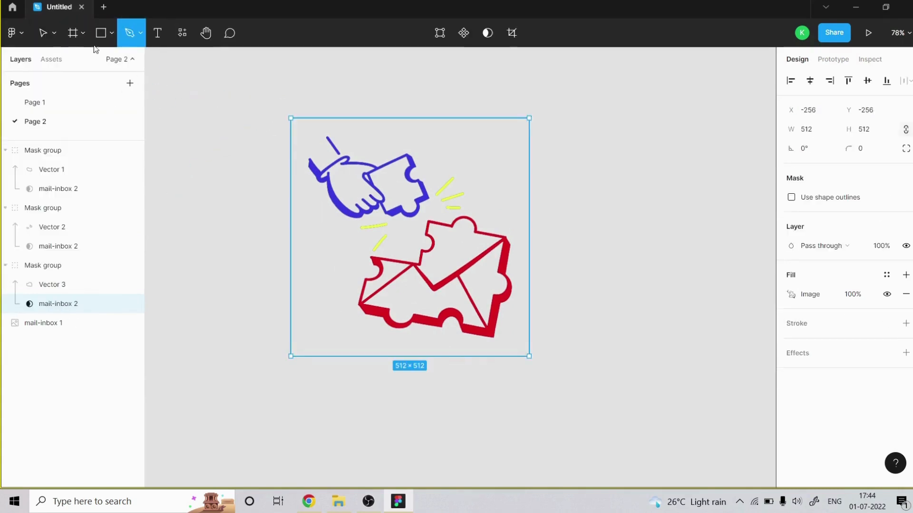
Step: Return to the Move tool and delete the original mail-inbox 1 image
key("v")
left_click(65, 327)
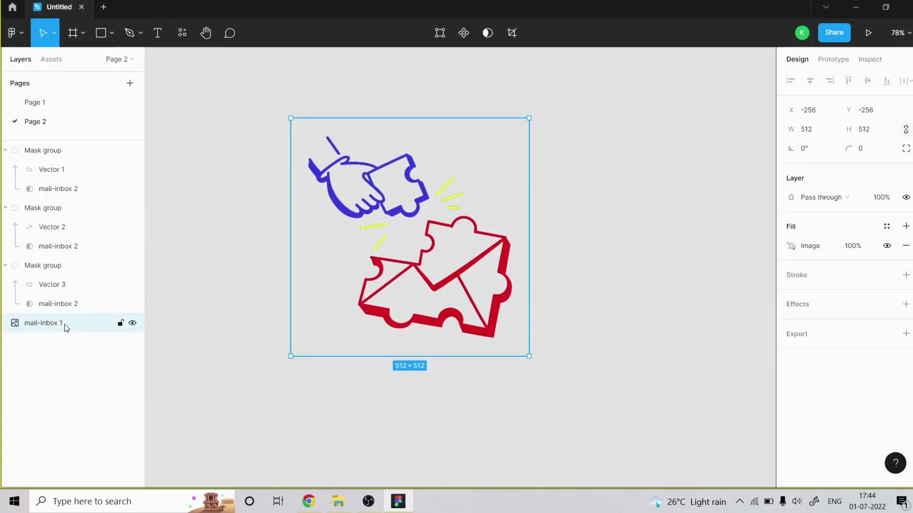
key("Delete")
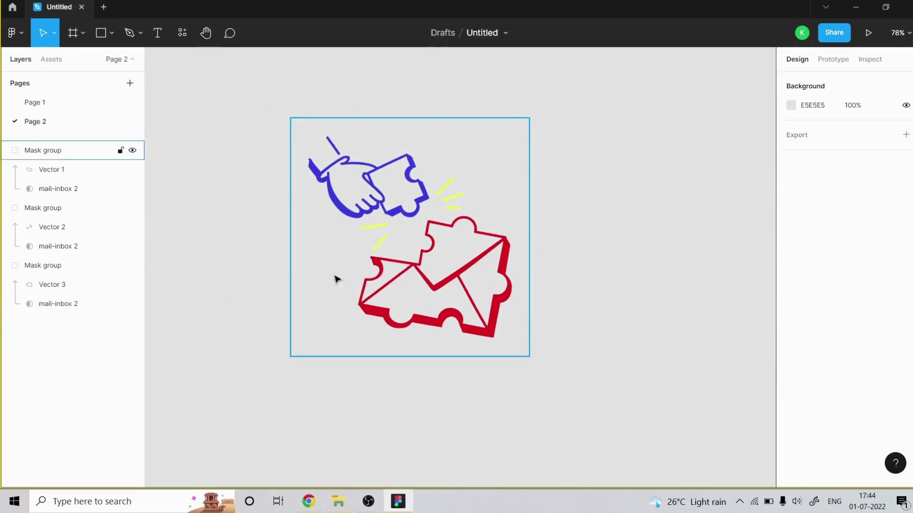
Step: Examine the vector shape and the mail-inbox 2 mask layer inside each of the three mask groups
scroll(444, 295, "up", 3)
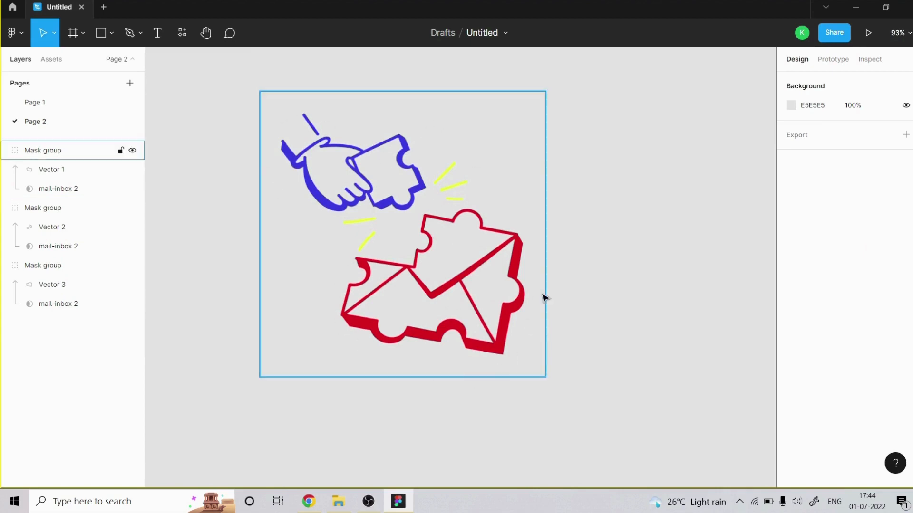
scroll(368, 190, "up", 1)
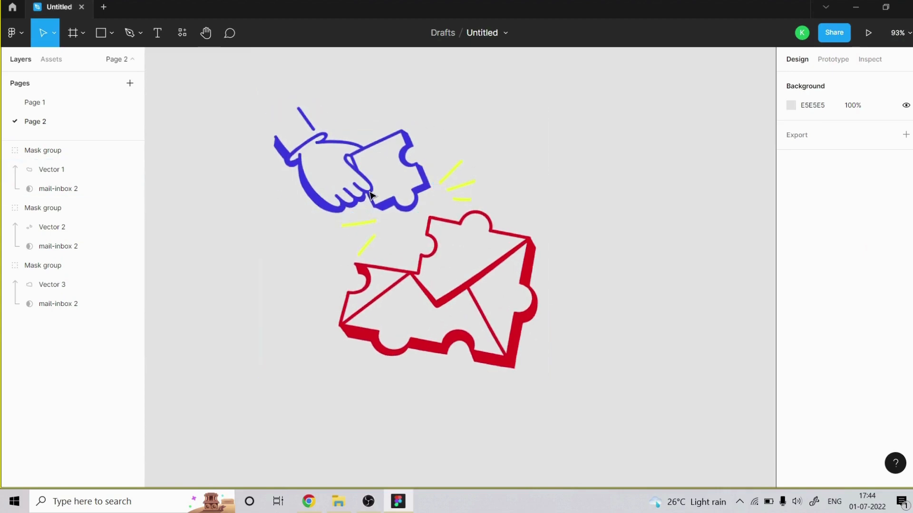
left_click(52, 170)
left_click(69, 188)
left_click(62, 227)
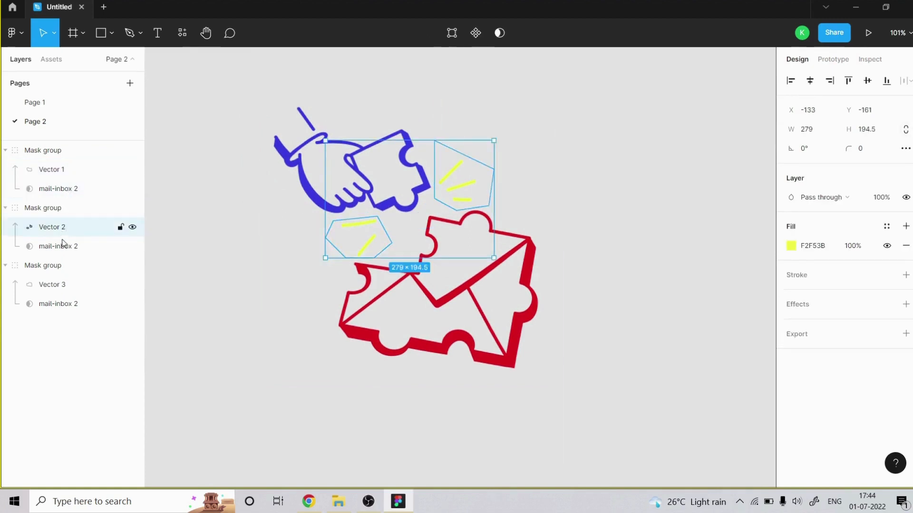
left_click(64, 246)
left_click(70, 283)
left_click(64, 304)
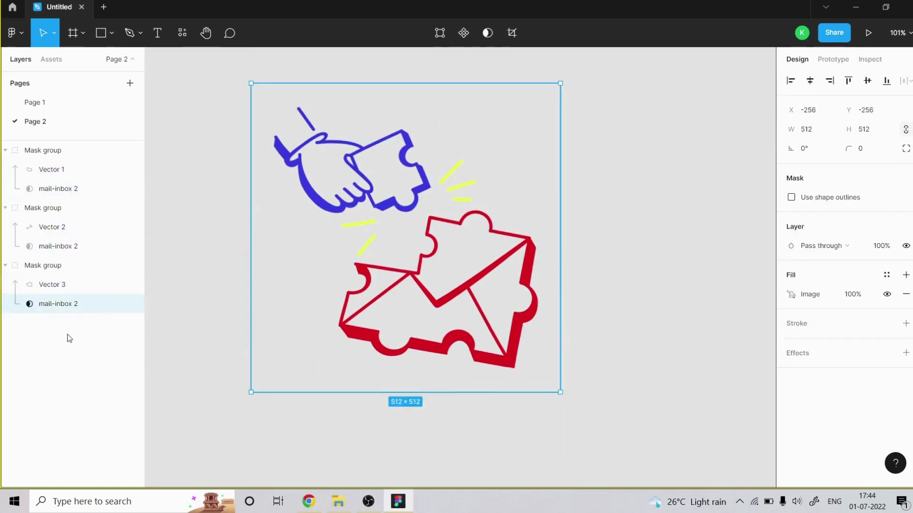
key("shift+Tab")
key("shift+Tab")
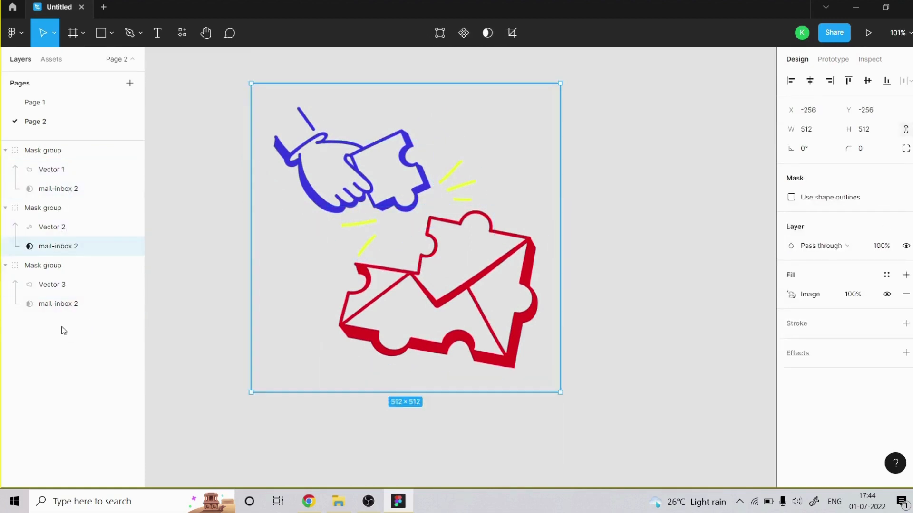
key("shift+Tab")
key("shift+Tab")
key("Escape")
Step: Undo the deletion of mail-inbox 1 and move the black original horizontally to the right of the recoloured illustration
key("ctrl+z")
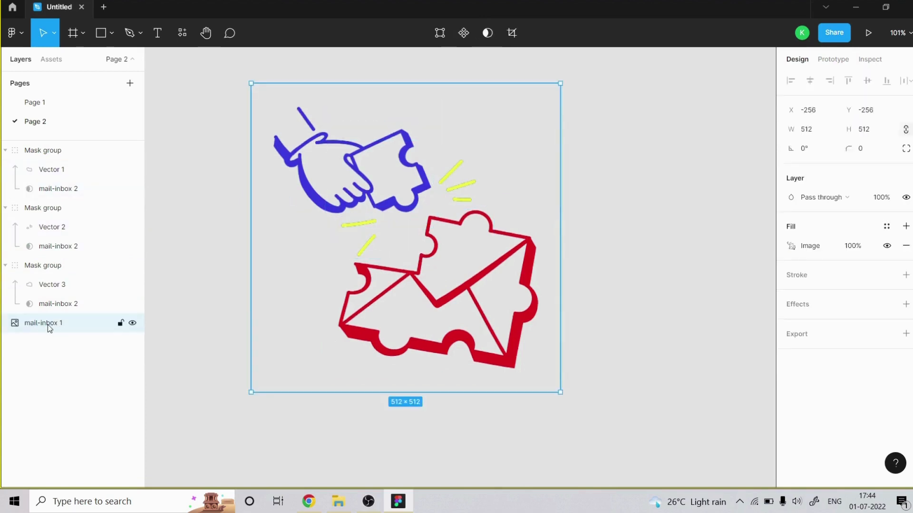
scroll(286, 265, "down", 5)
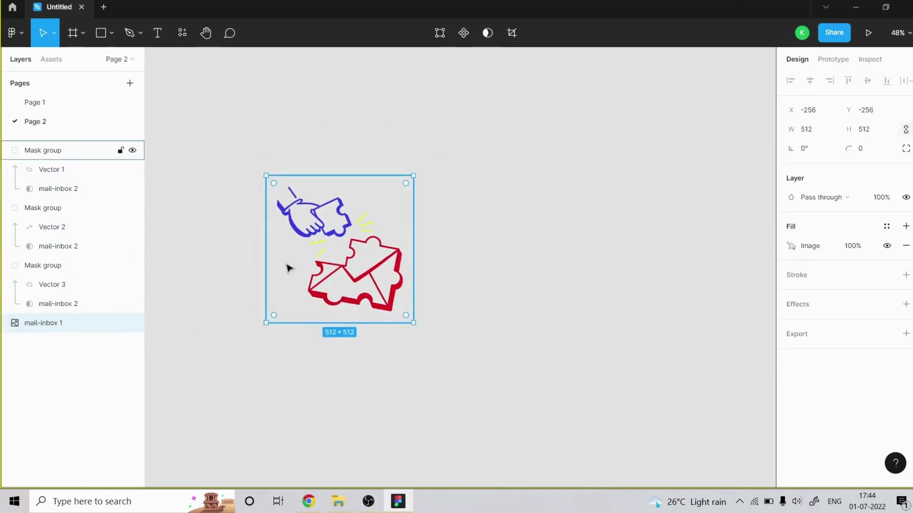
left_click_drag(289, 267, 445, 268)
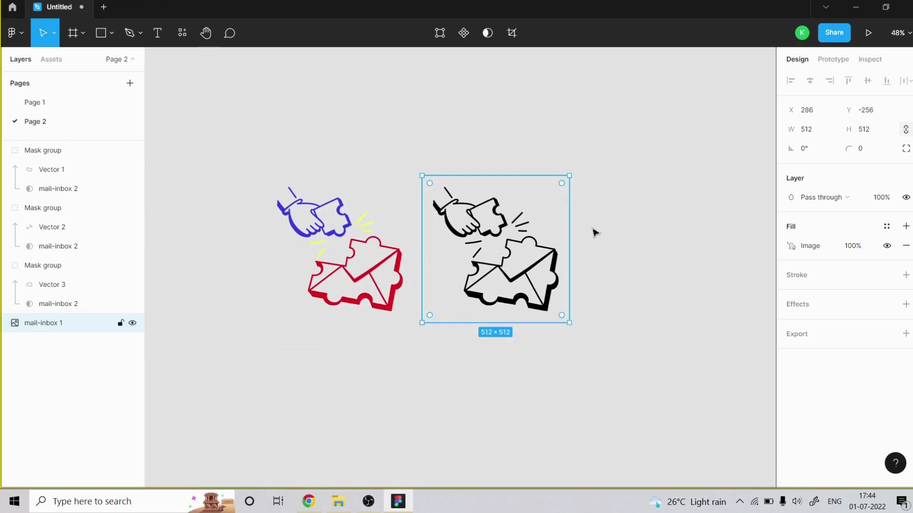
left_click(593, 232)
Step: Compare the recoloured illustration side by side with the black original
scroll(521, 233, "up", 2)
scroll(338, 249, "down", 2)
scroll(213, 233, "up", 2)
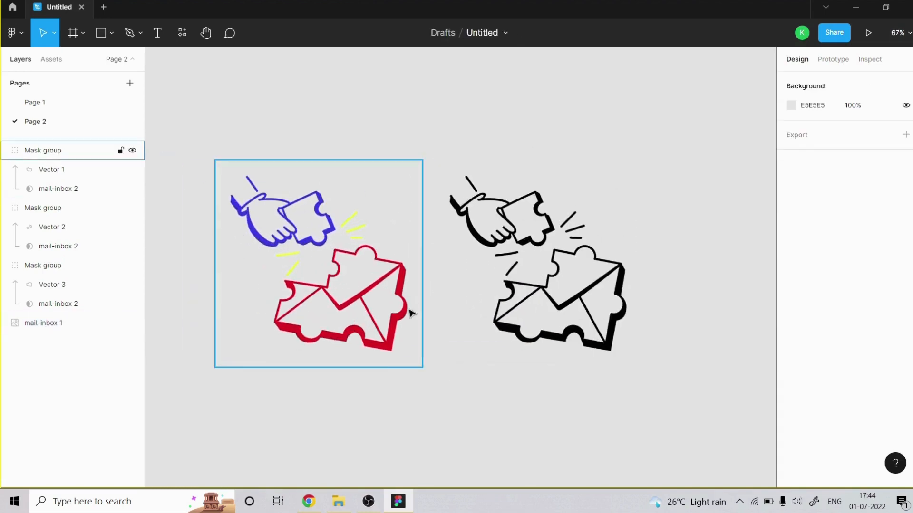
scroll(342, 269, "up", 1)
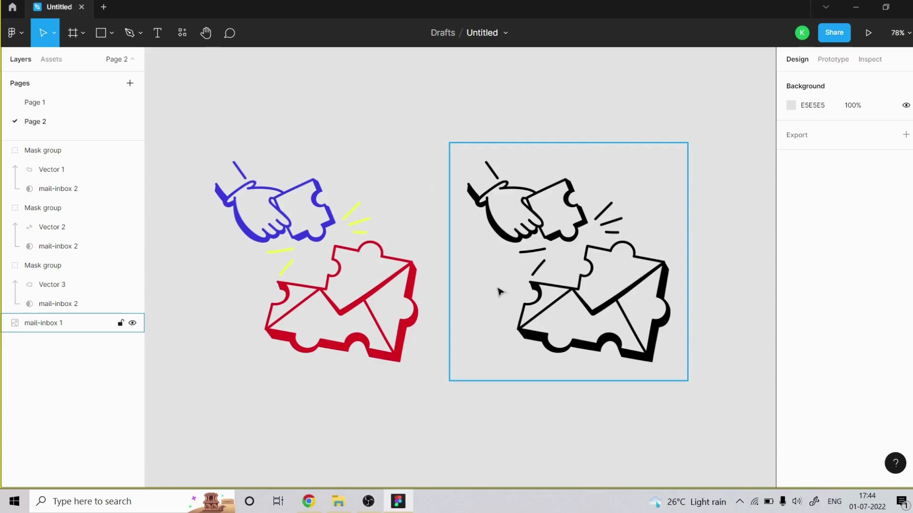
scroll(233, 284, "up", 2)
scroll(344, 269, "down", 2)
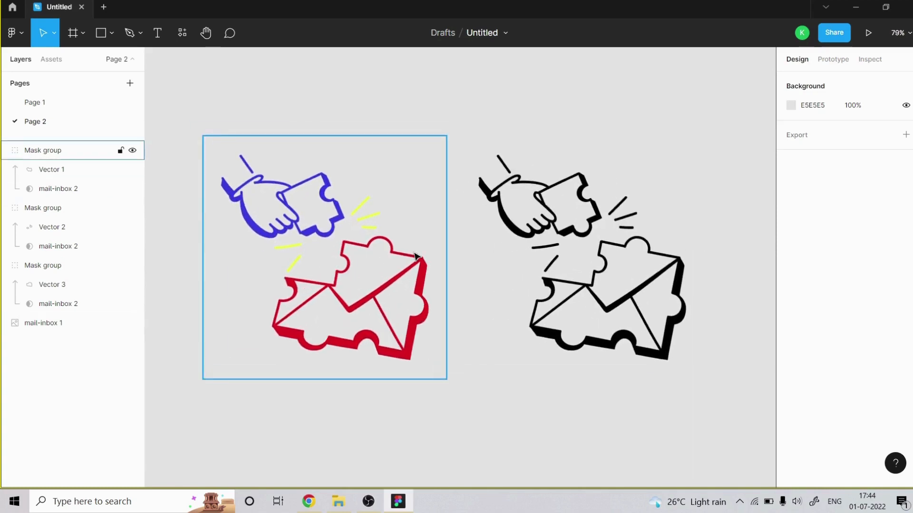
scroll(414, 285, "up", 2)
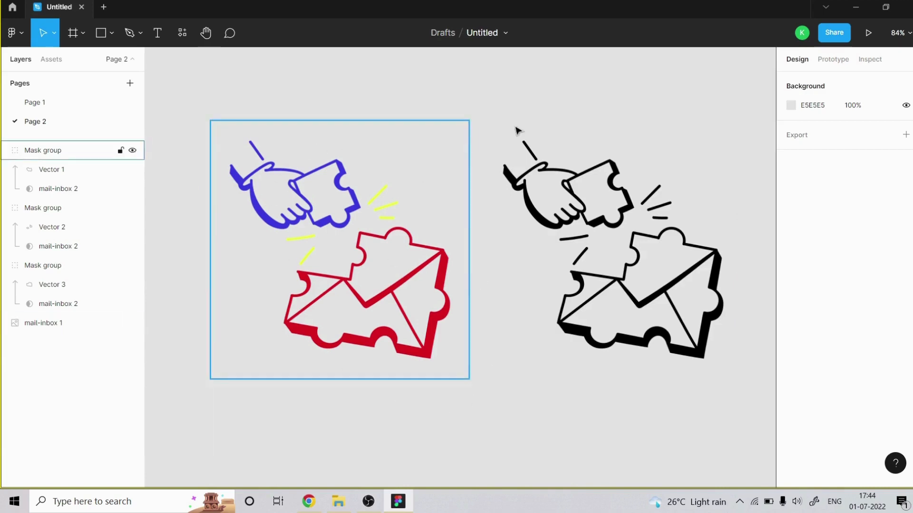
left_click(502, 139)
left_click(434, 253)
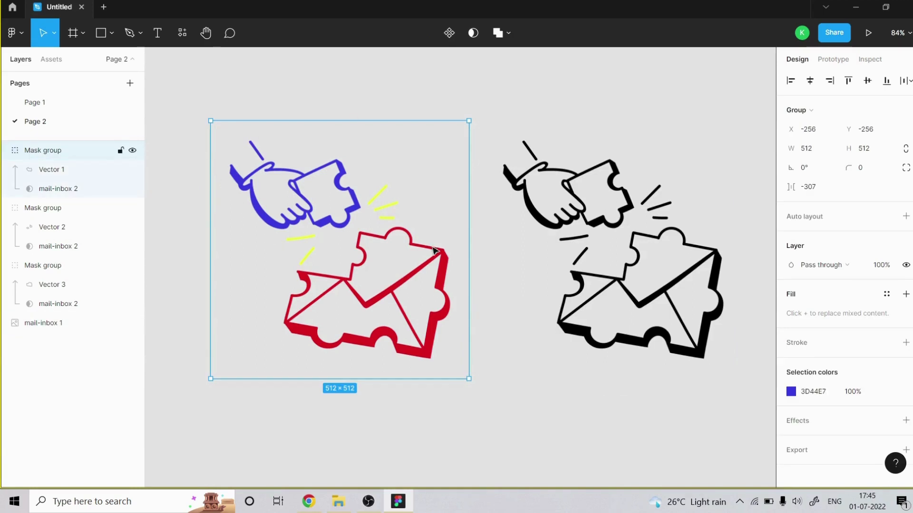
left_click(478, 250)
scroll(401, 222, "up", 1)
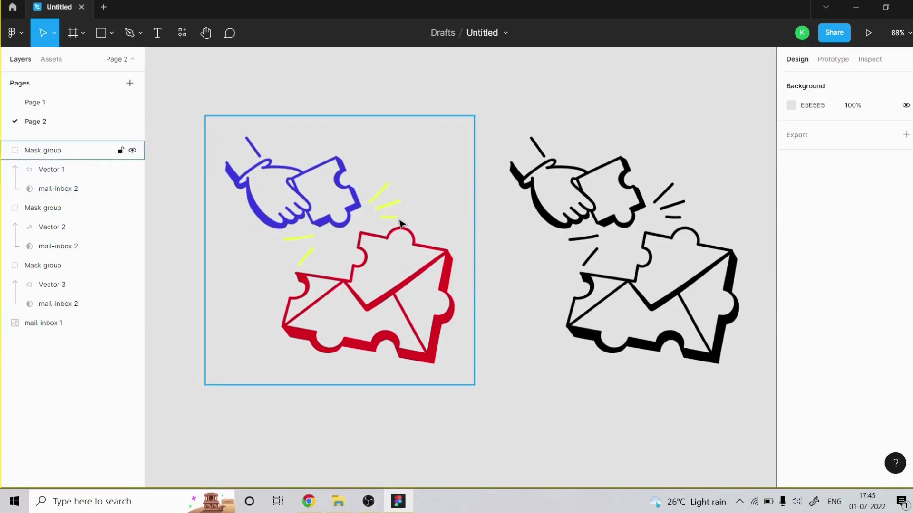
scroll(402, 223, "down", 3)
scroll(476, 143, "up", 2)
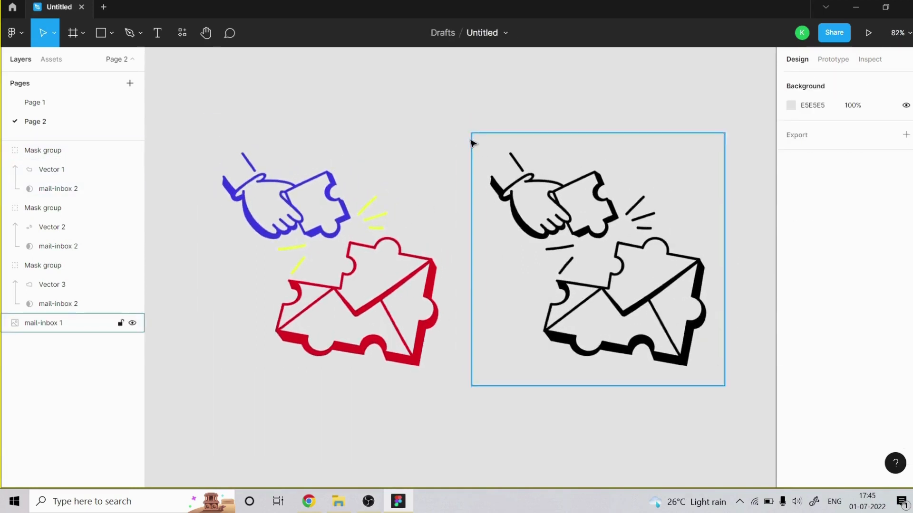